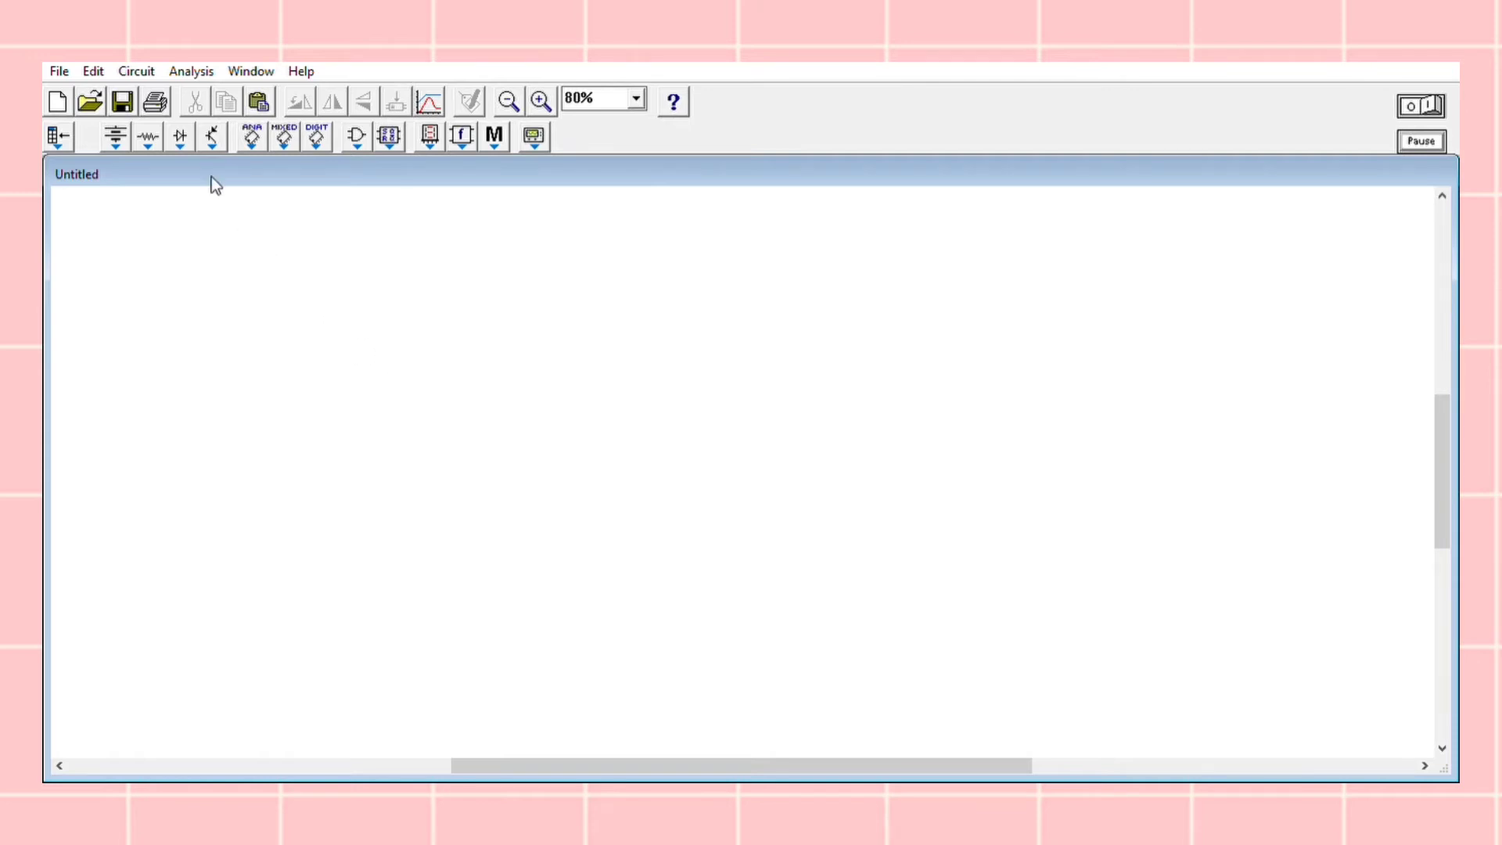
Place a ground, a 1000 Hz/50% clock source above it, and a +Vcc supply to the upper right of the clock
click(115, 136)
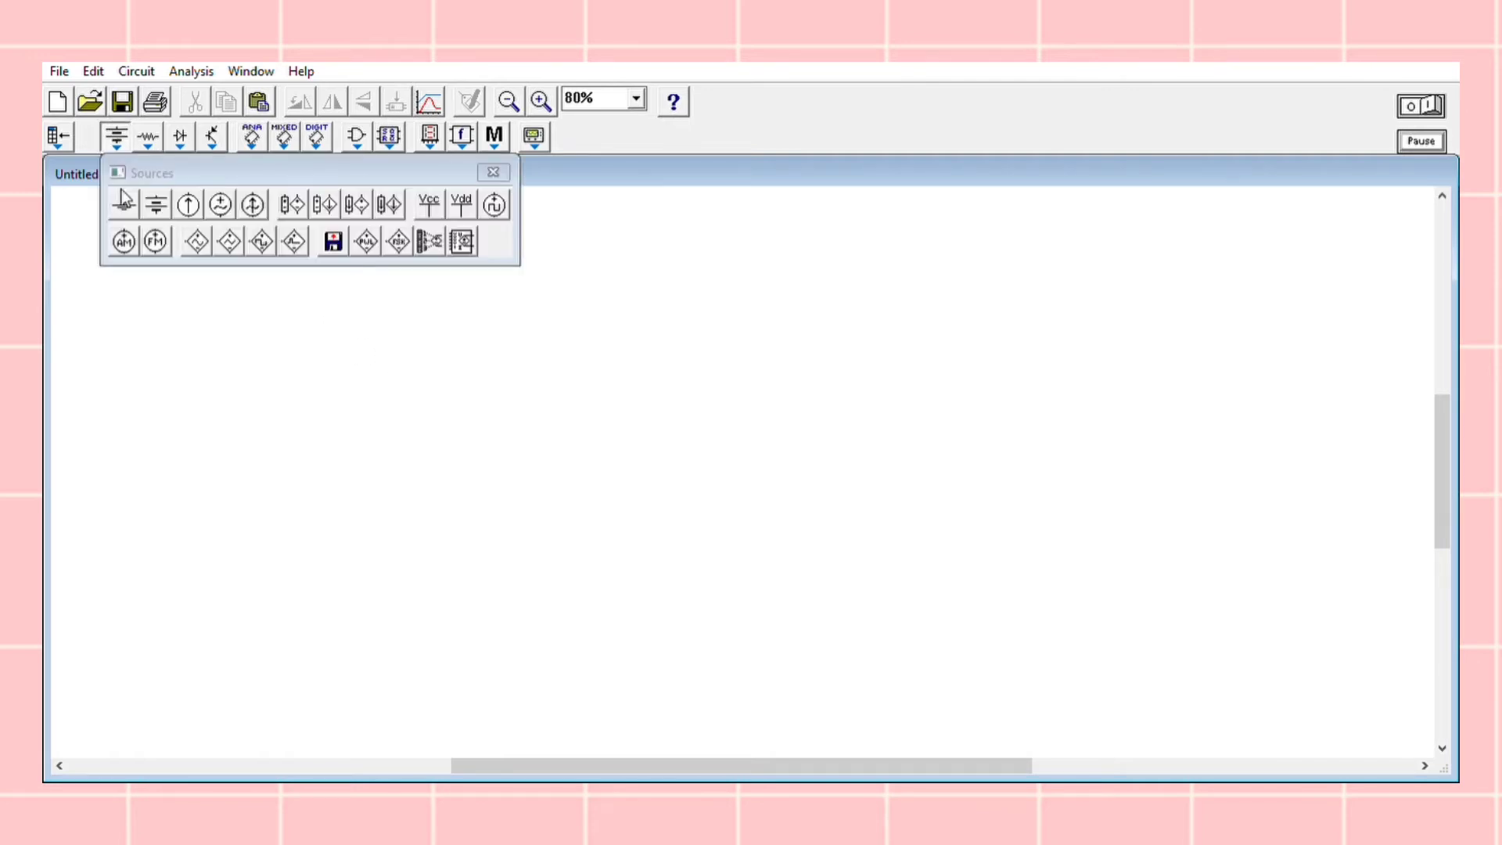
click(251, 617)
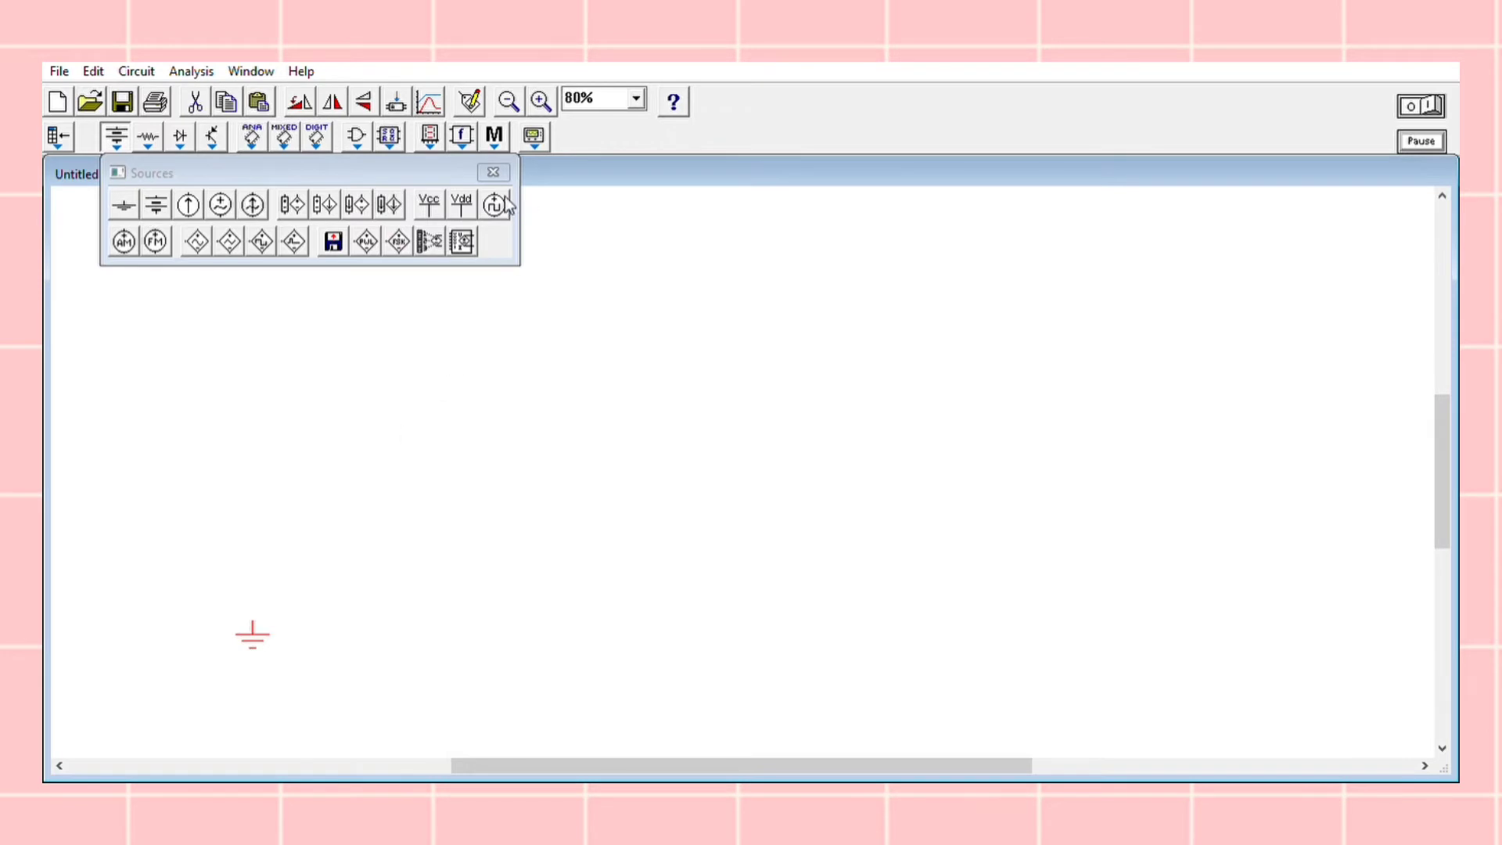
click(243, 373)
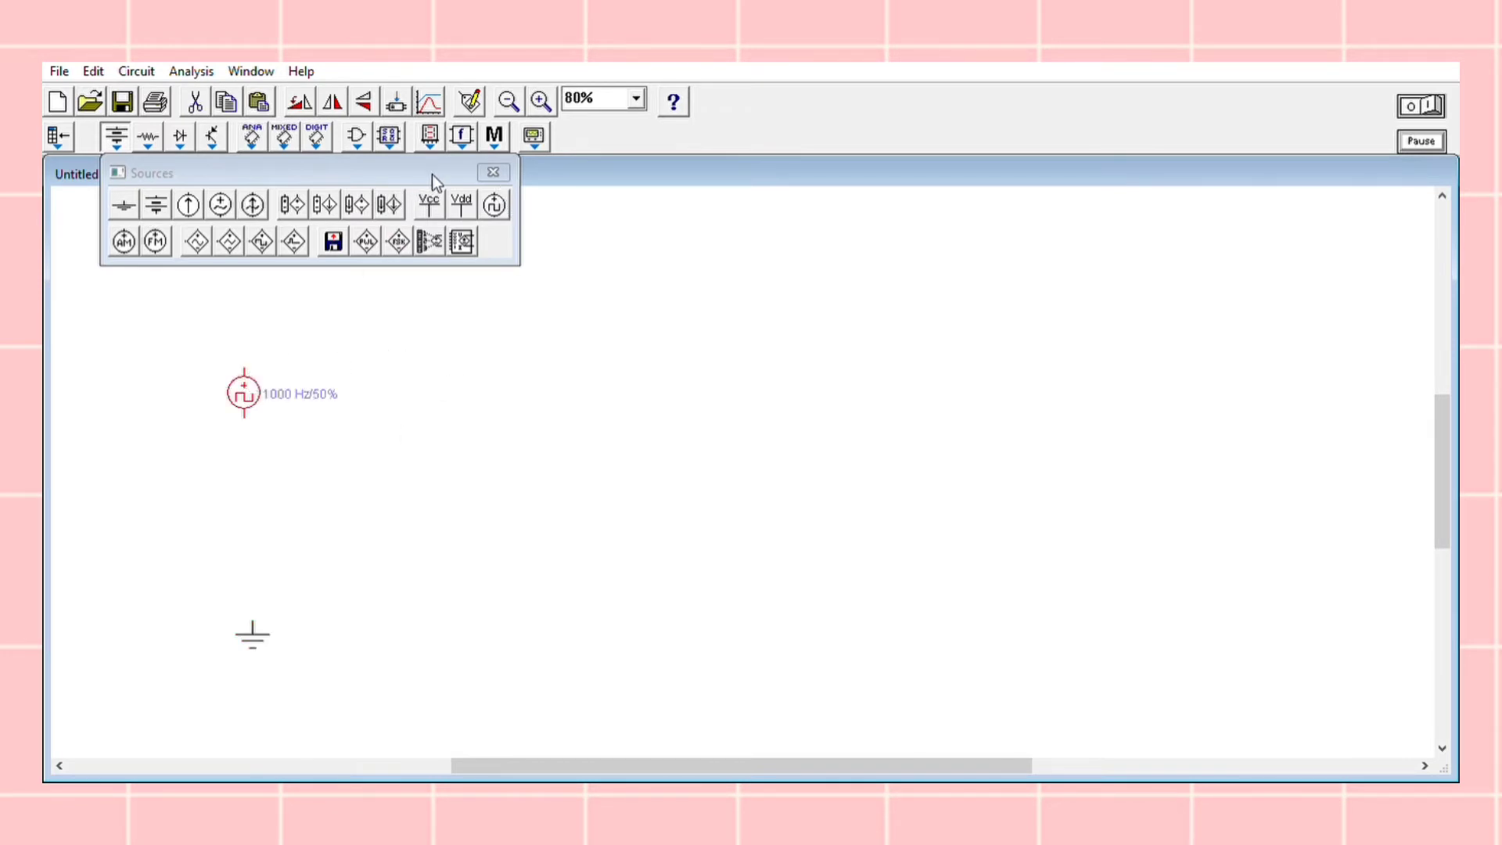
click(402, 296)
click(493, 170)
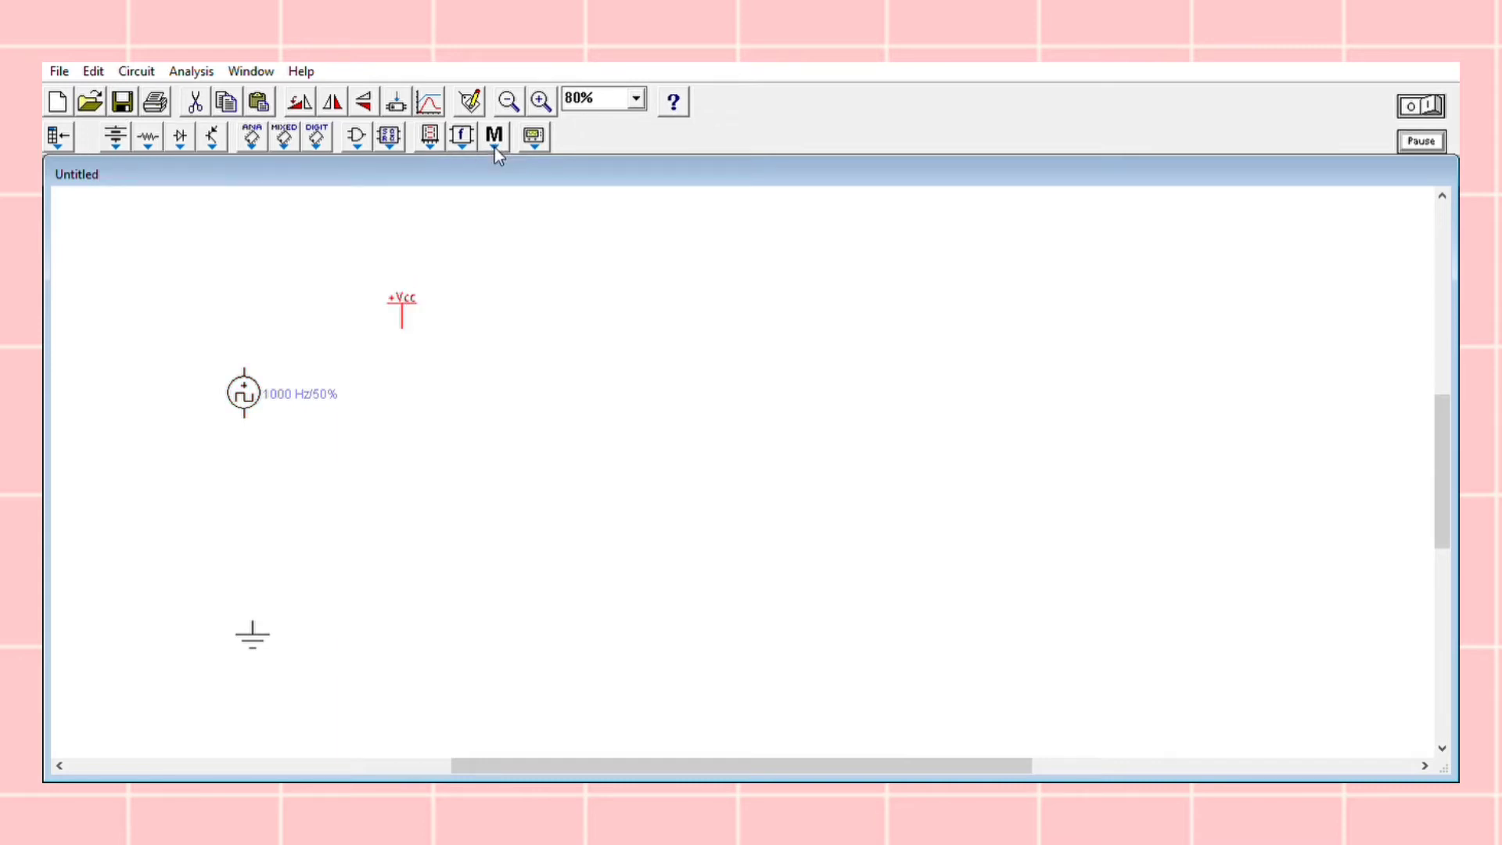
Place two 2-input AND gates to the lower right of the clock source, one diagonally below the other
click(358, 136)
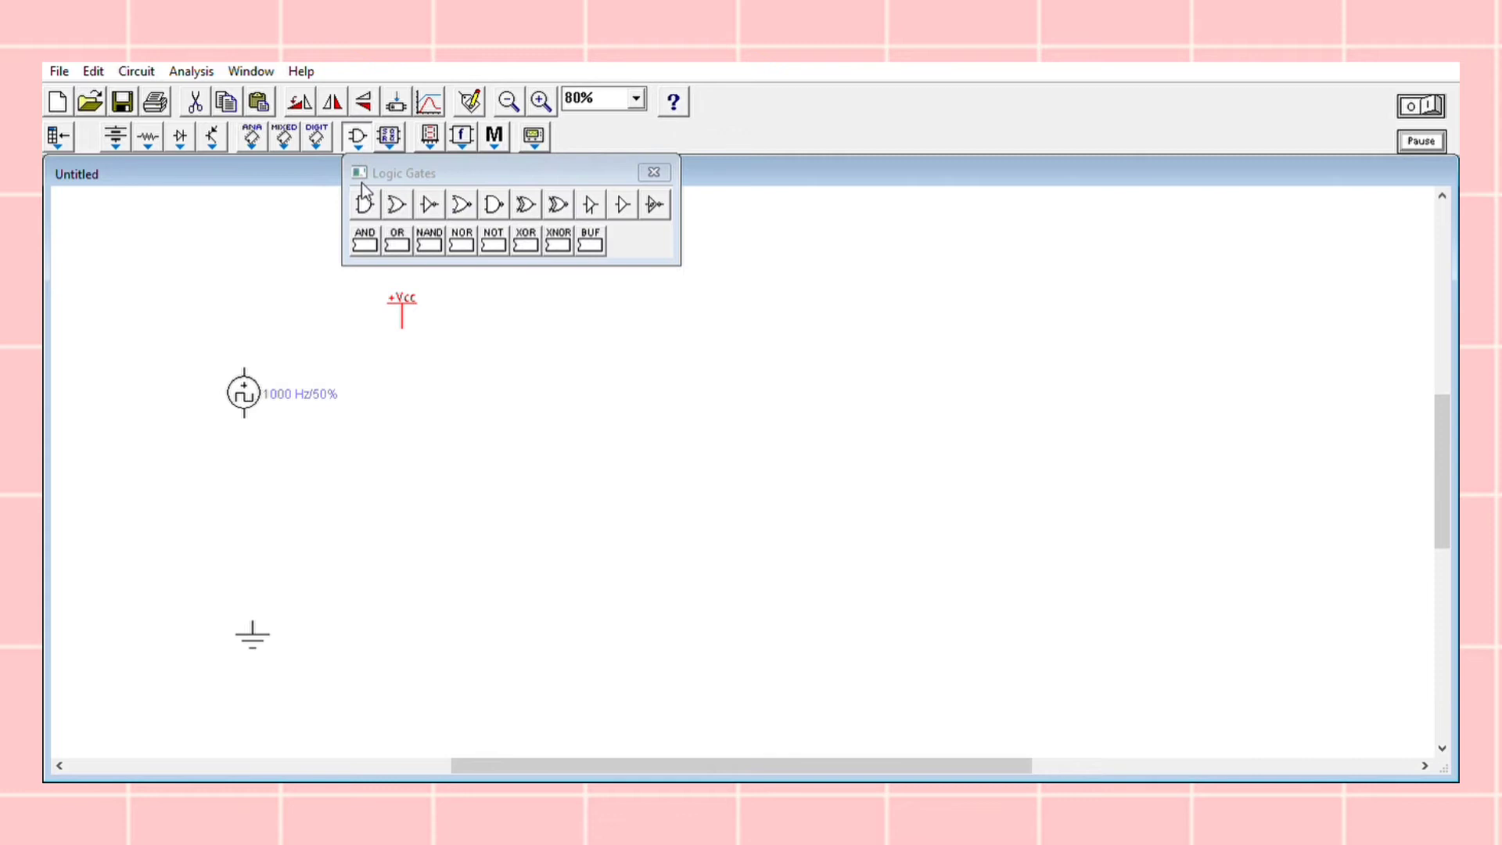
click(509, 487)
click(572, 544)
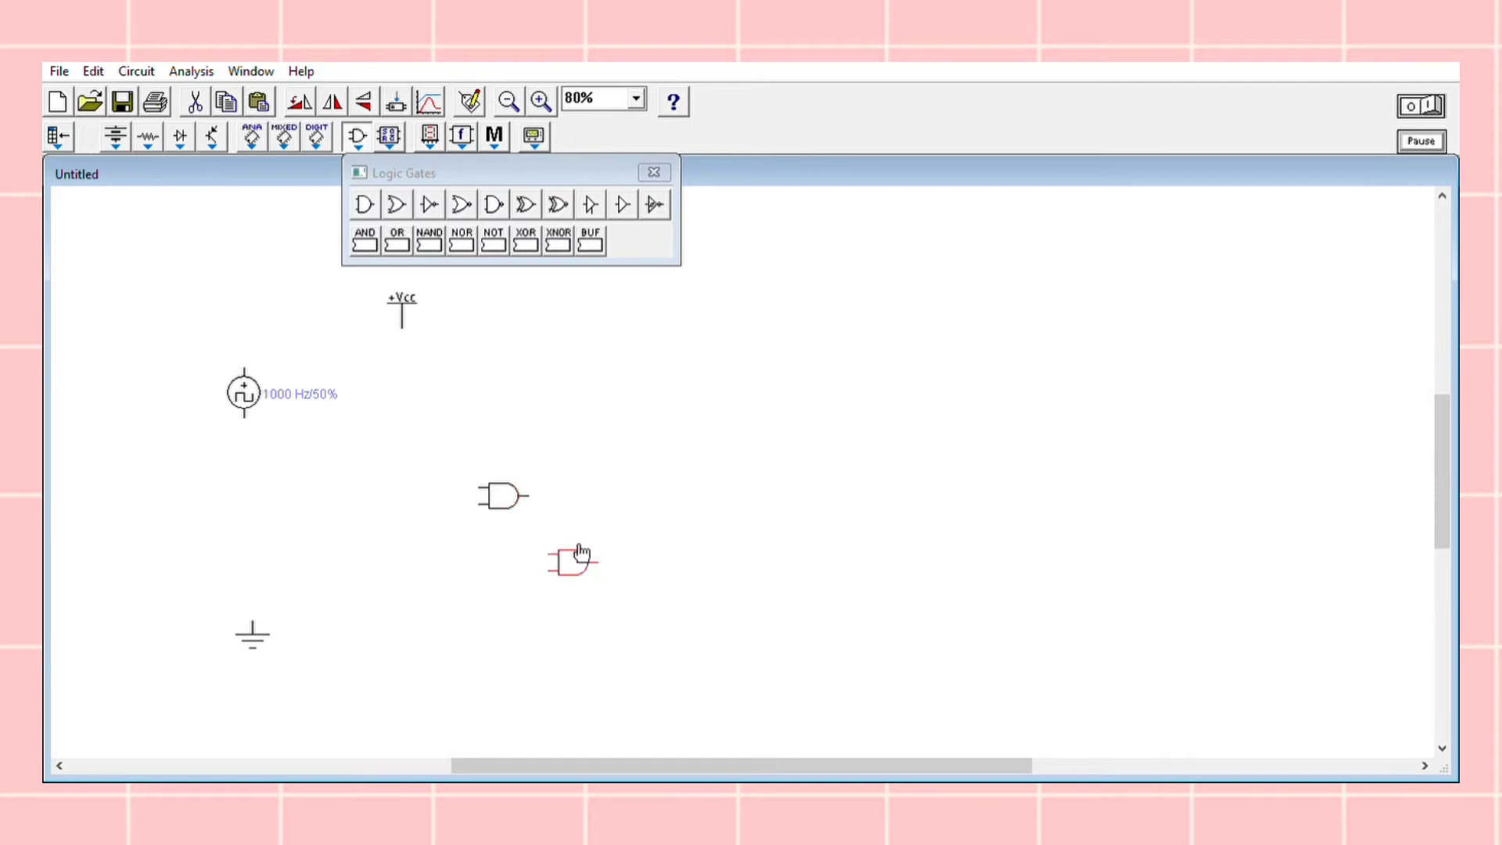
click(654, 153)
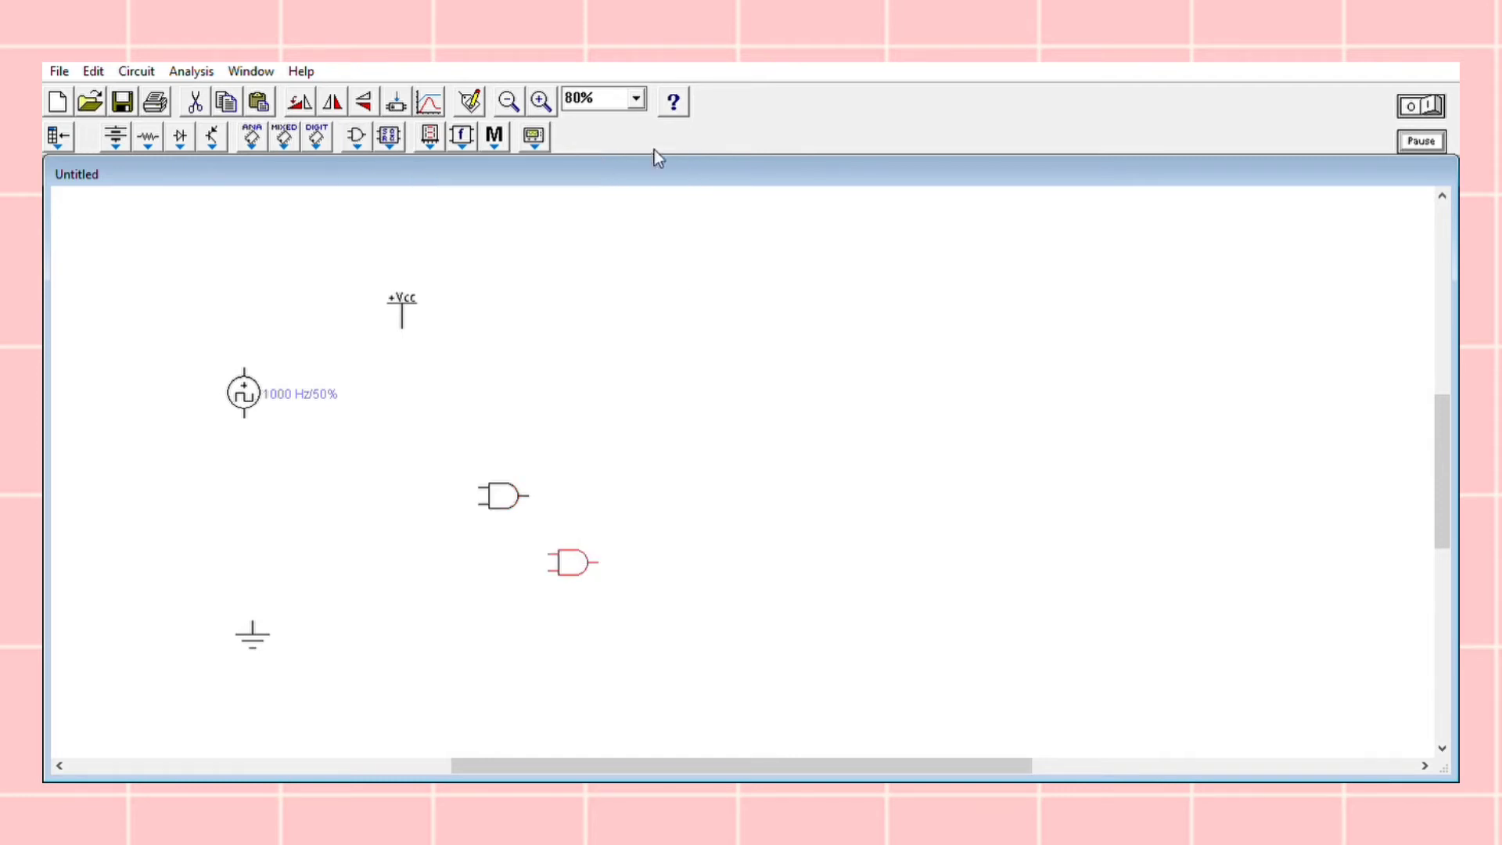
Rotate both AND gates 180° so that their outputs face left and their inputs face right
click(499, 480)
key(ctrl+r)
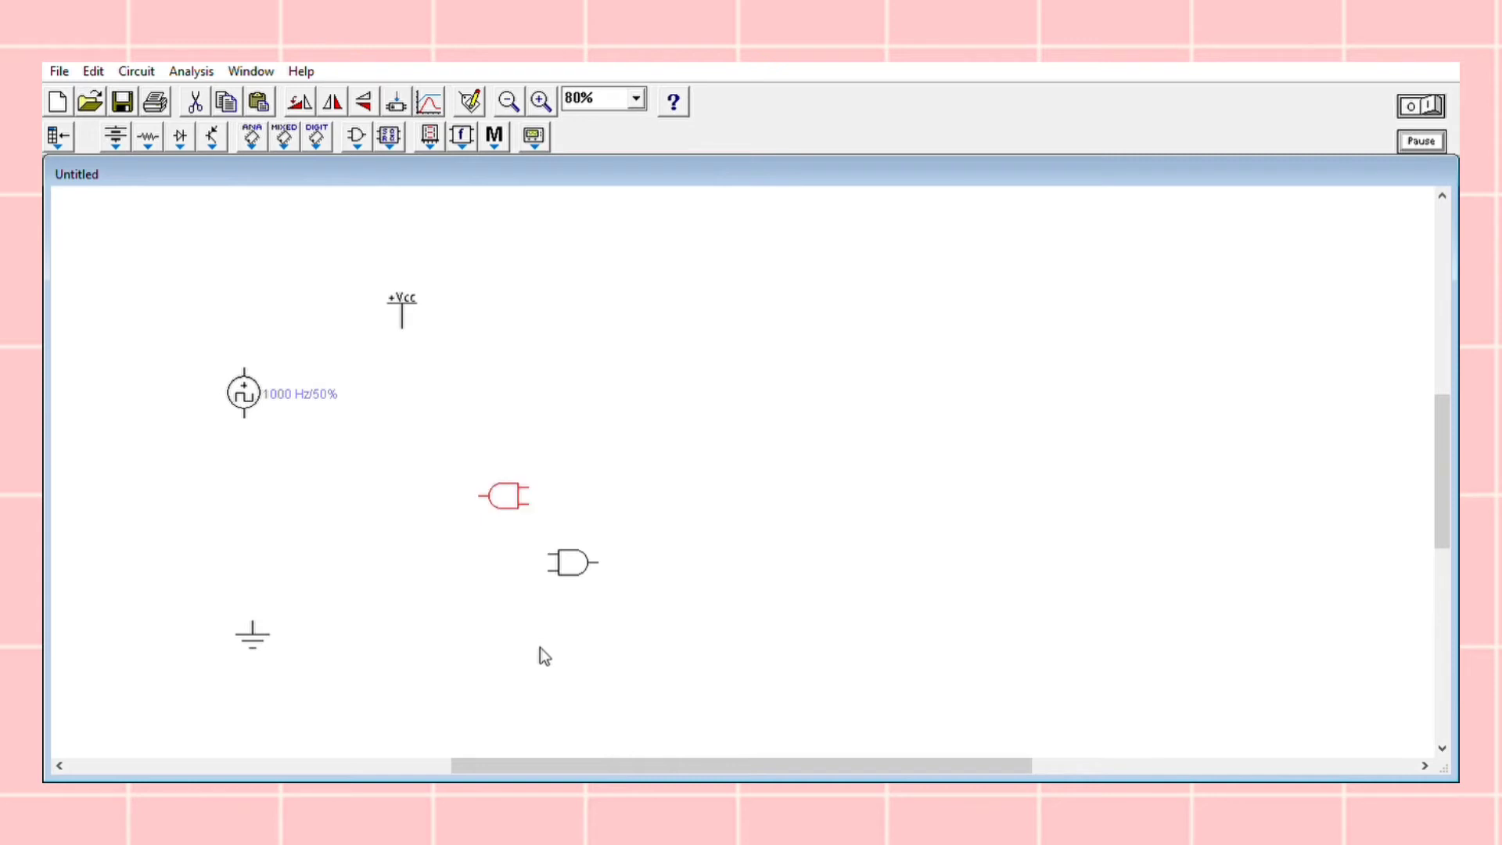
click(569, 554)
key(ctrl+r)
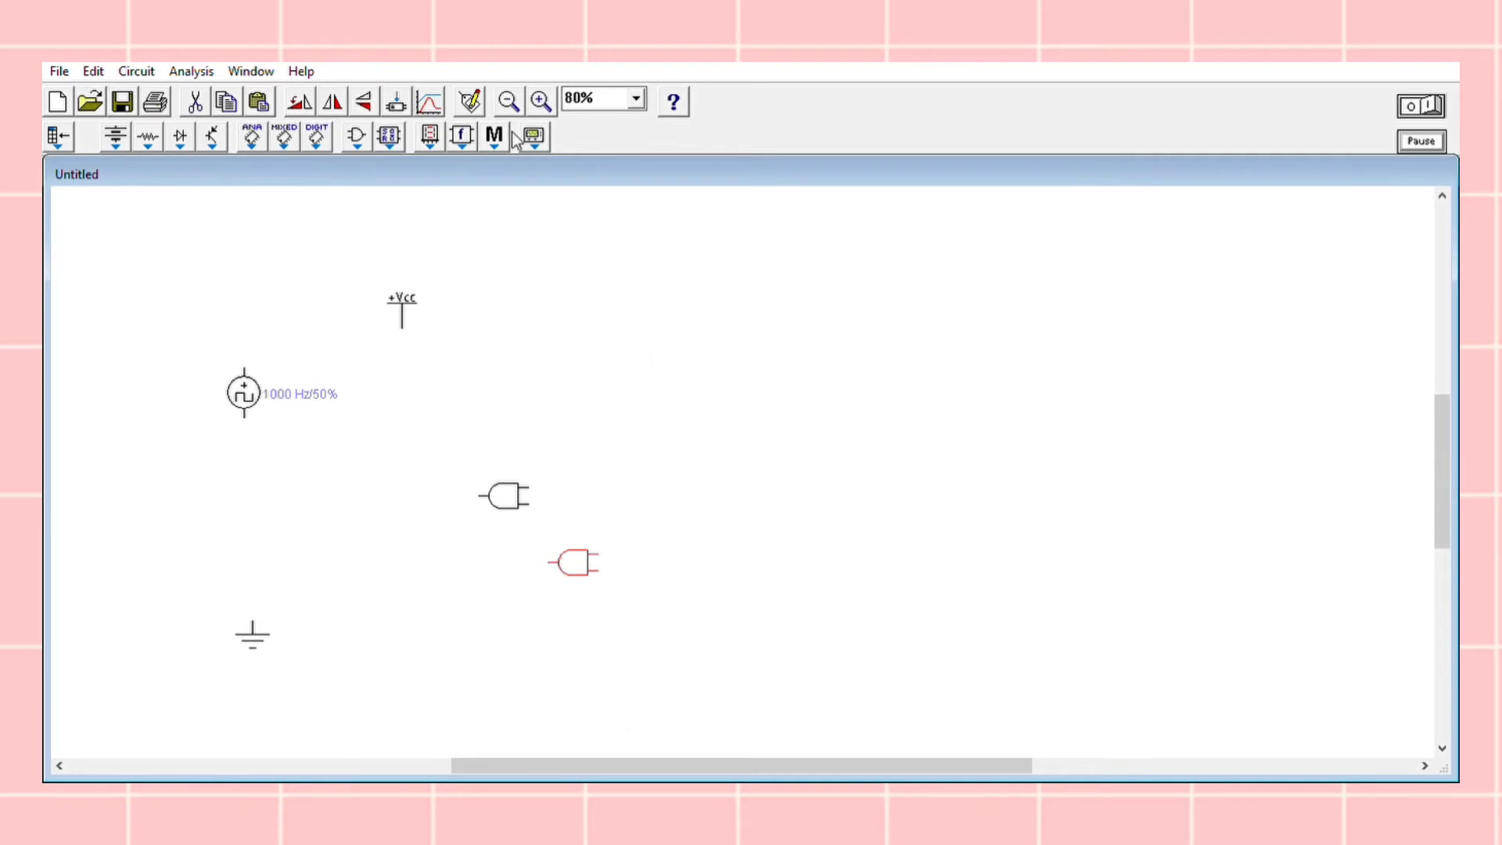
Place three JK flip-flops: one right of +Vcc, one above the AND gates, and one below them
click(389, 133)
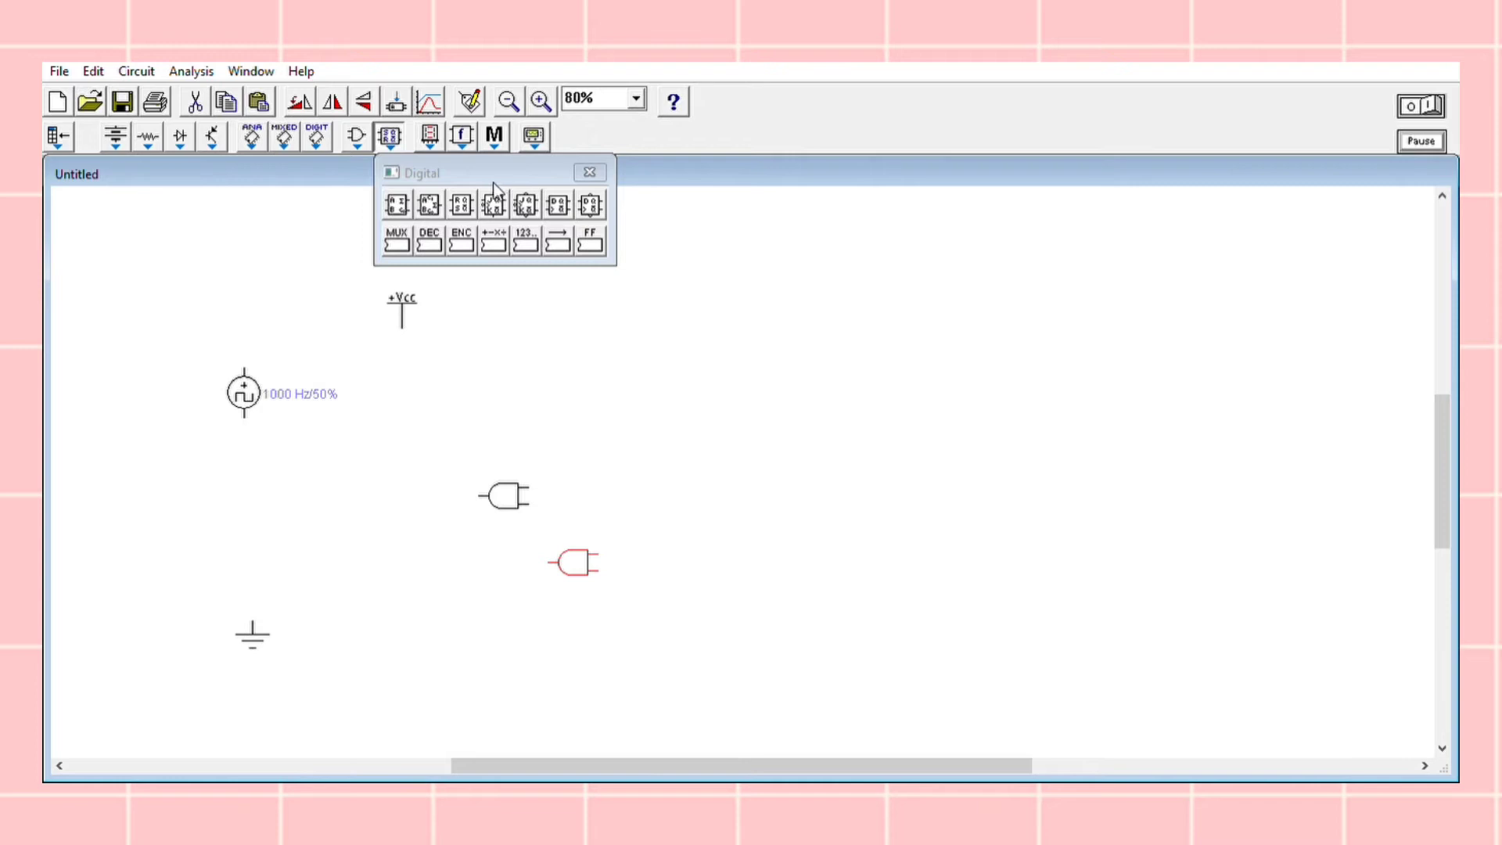
click(609, 305)
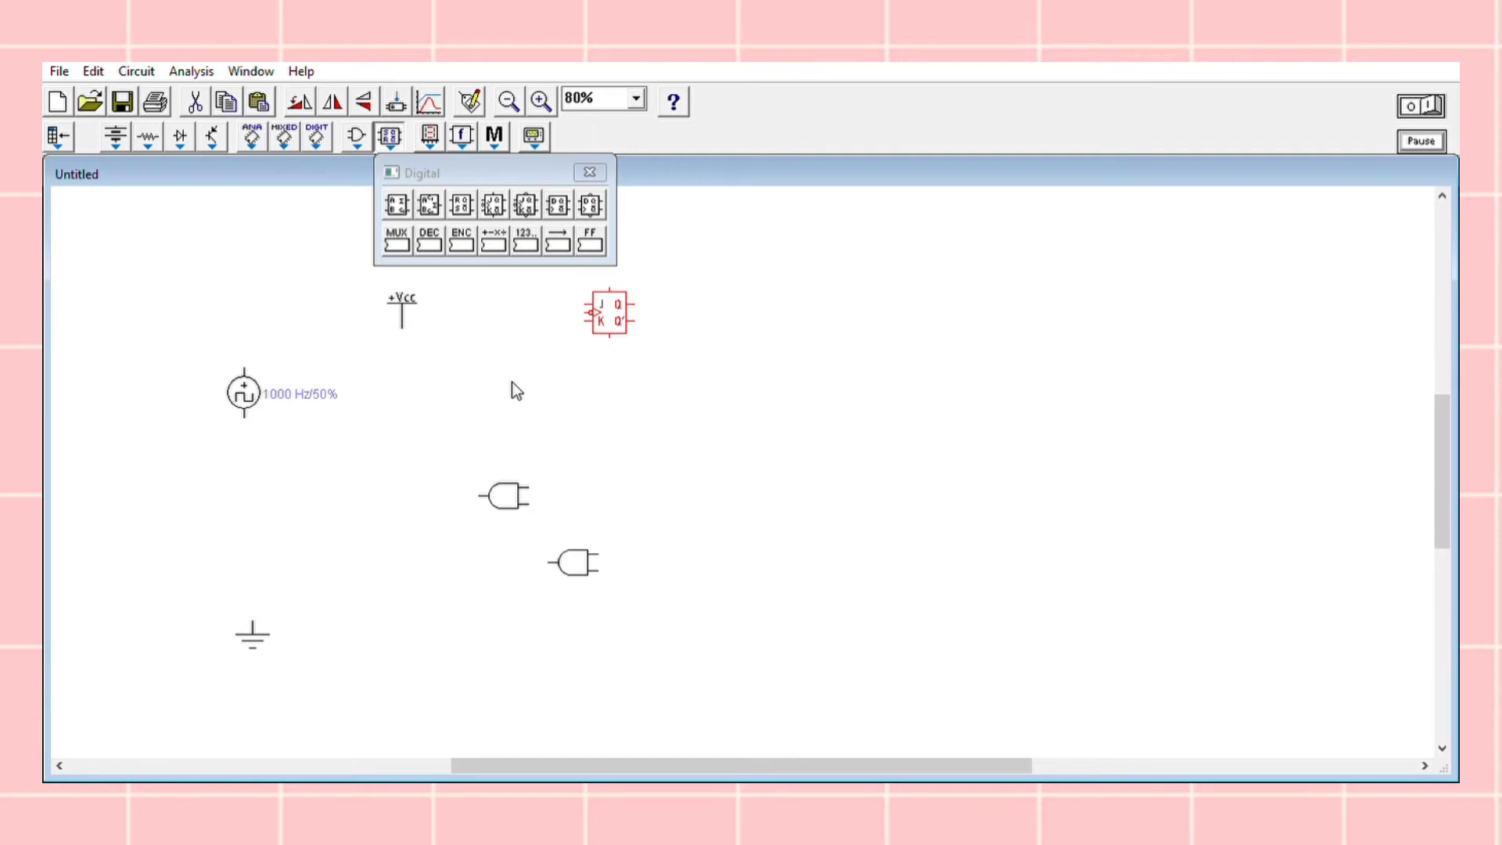
key(ctrl+v)
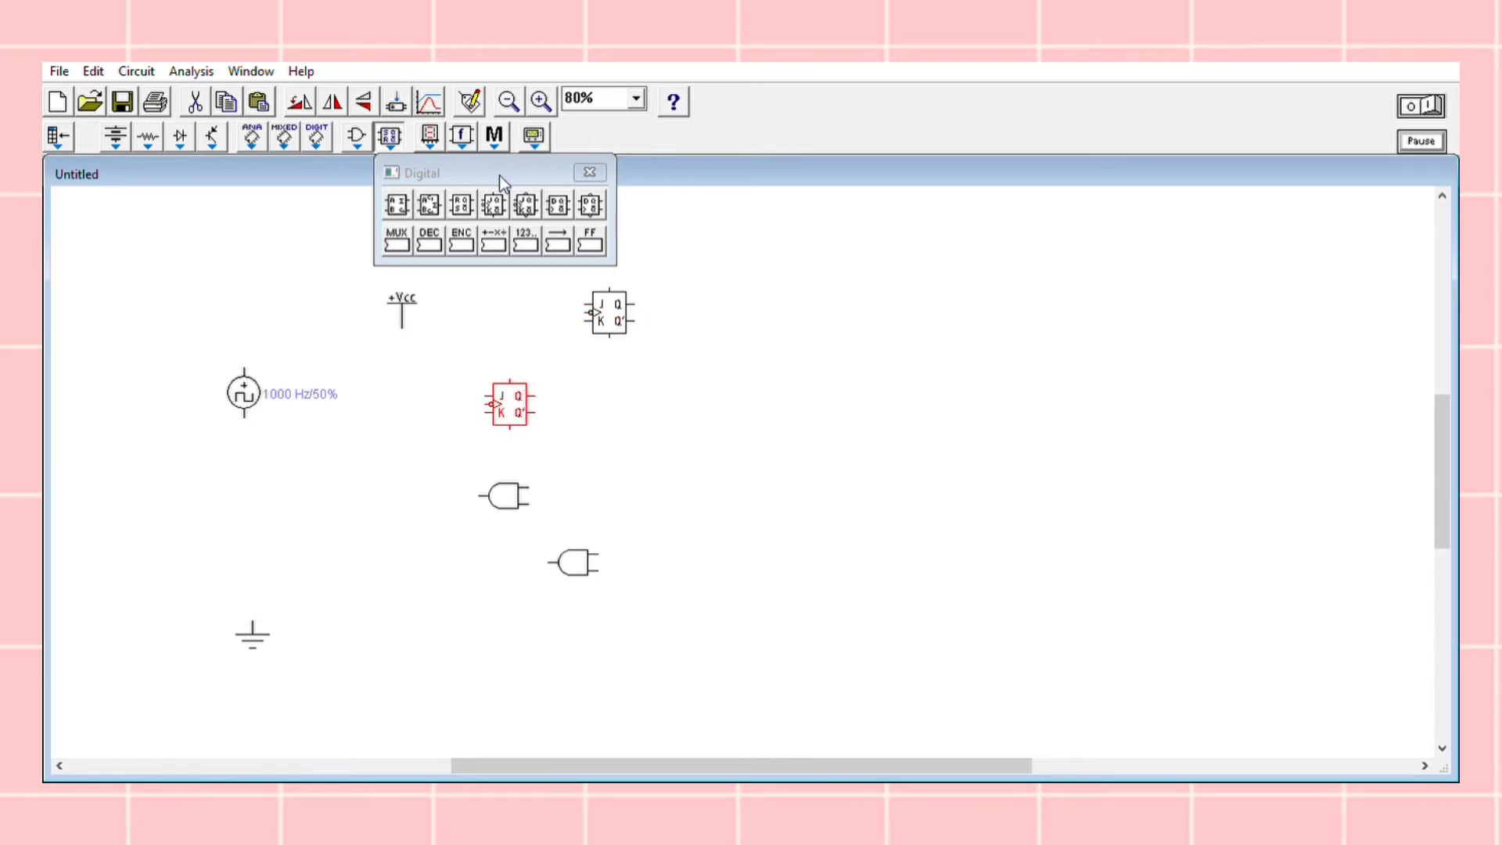
key(ctrl+v)
Shift both AND gates further right so they sit staggered between the middle and bottom flip-flops
drag(580, 554, 631, 581)
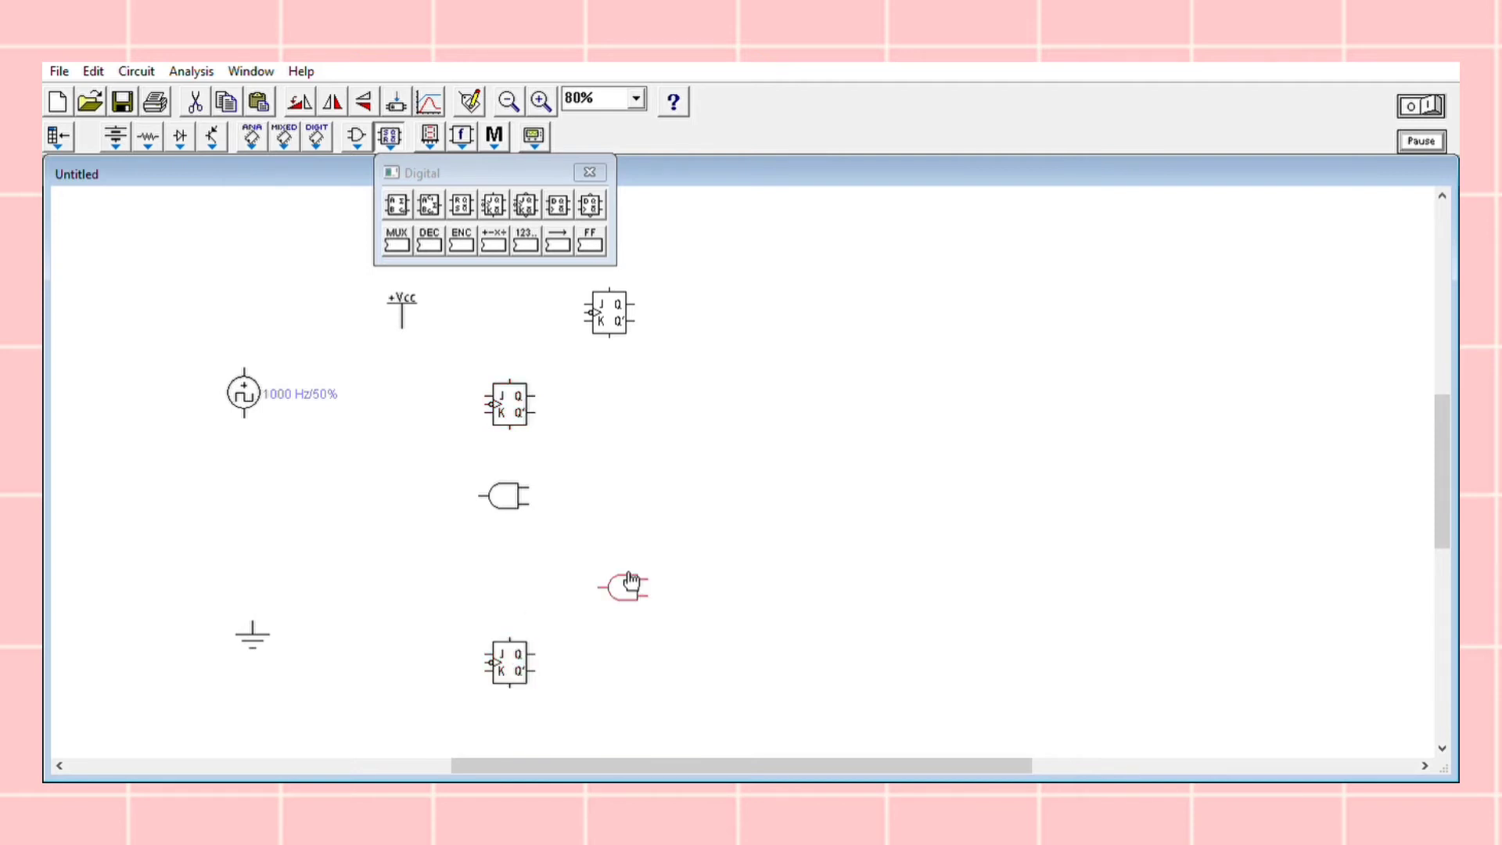
click(507, 493)
key(Delete)
key(ctrl+v)
click(602, 156)
Place three red probes in a row to the right of the top flip-flop
click(432, 133)
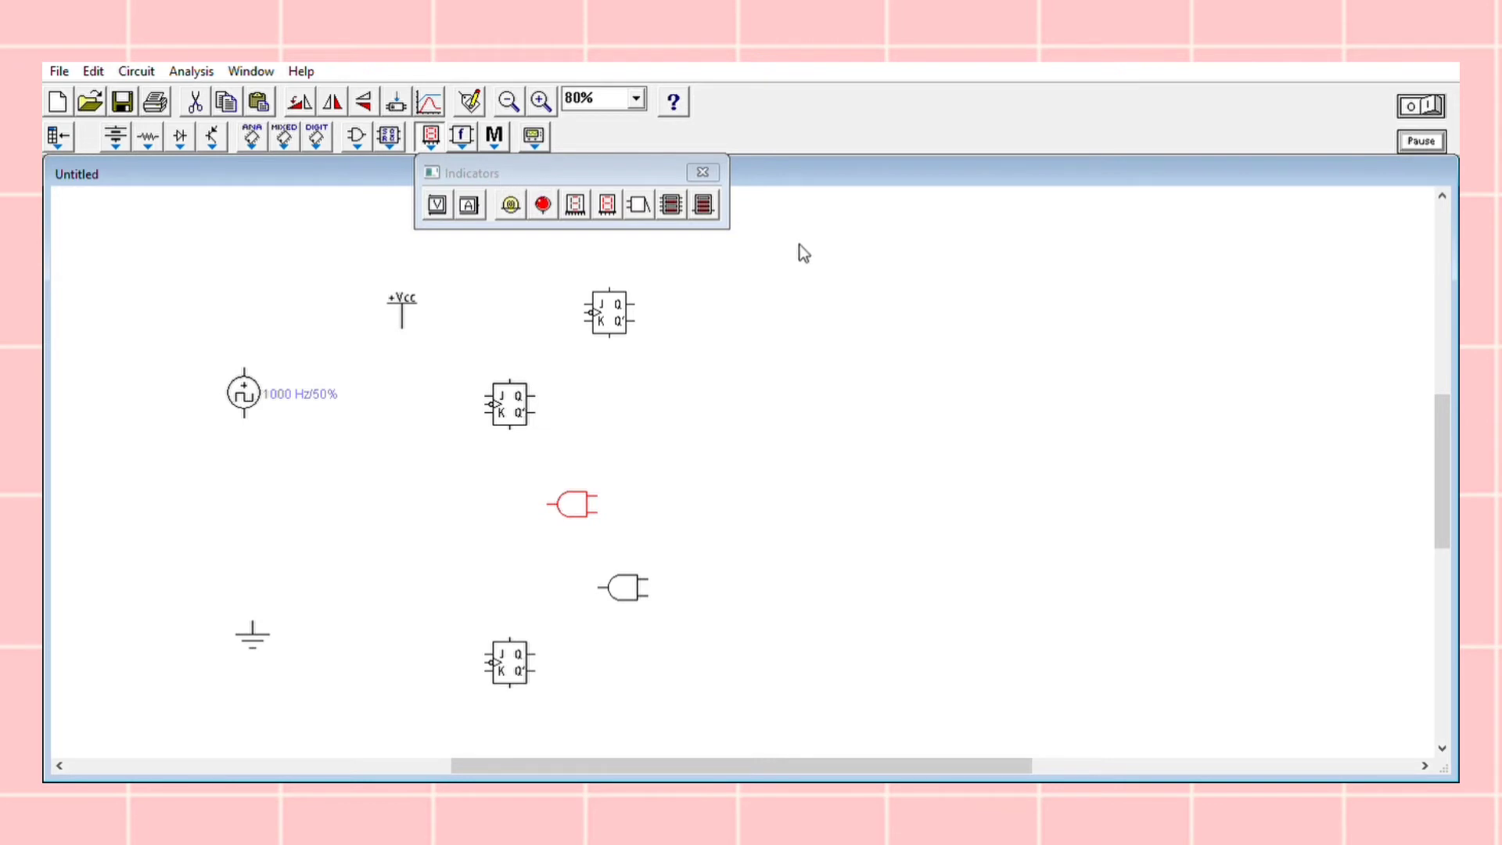
click(862, 291)
drag(956, 289, 967, 290)
key(ctrl+v)
Rotate the three probes so that each terminal points downward
key(ctrl+r)
key(ctrl+r)
key(ctrl+r)
click(979, 290)
key(ctrl+r)
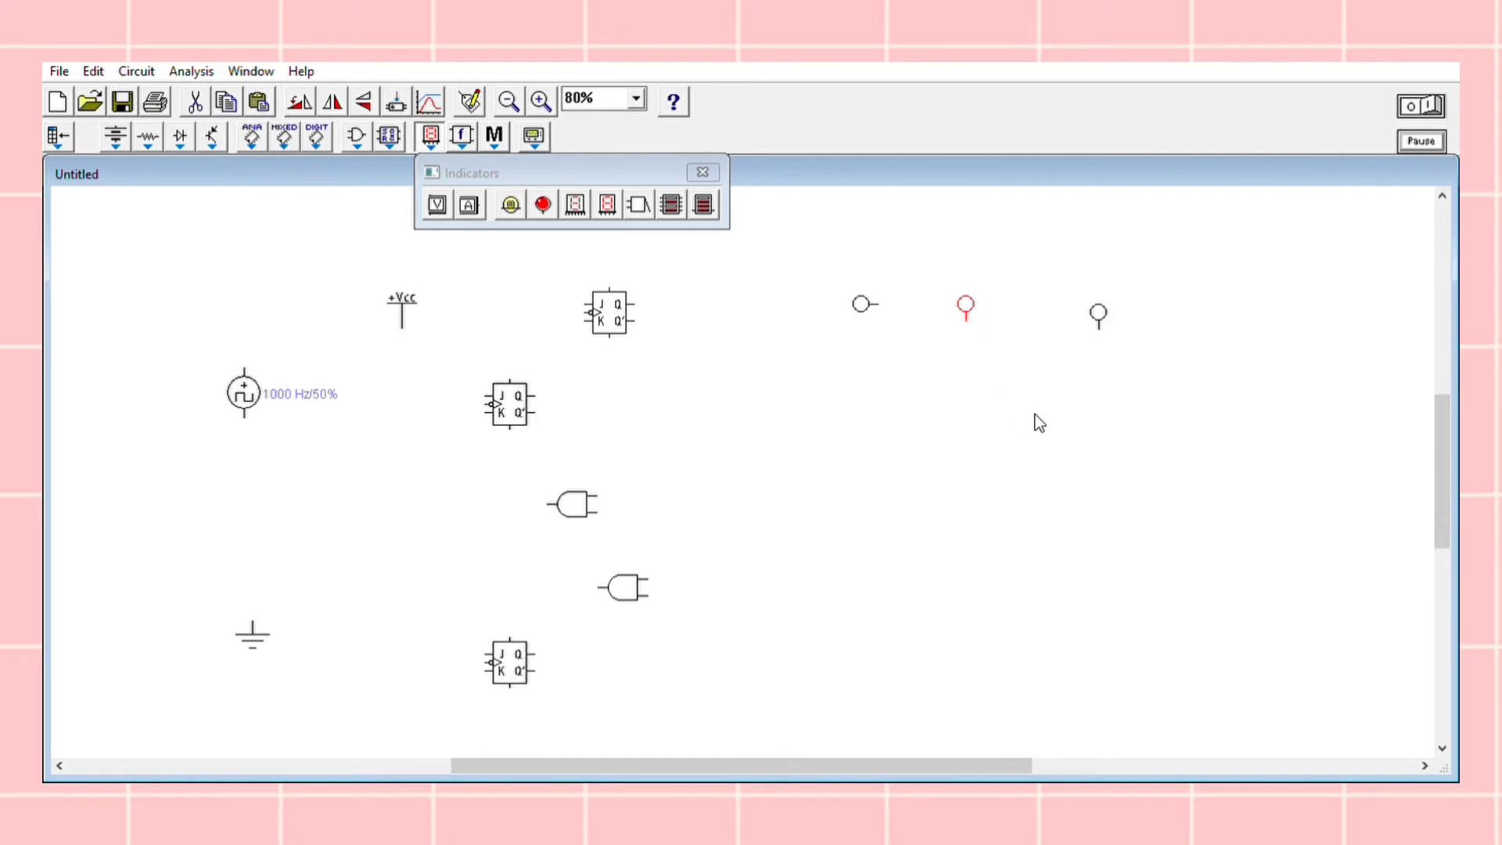
click(863, 291)
key(ctrl+r)
key(ctrl+r)
key(ctrl+r)
Move the three probes slightly higher, keeping them in a row above the output wiring area
drag(972, 292, 982, 274)
drag(871, 295, 877, 272)
drag(1100, 310, 1110, 279)
Wire the three probes, left to right, to the Q outputs of the bottom, middle and top flip-flops, raising the last probe to straighten its wire
drag(866, 297, 539, 638)
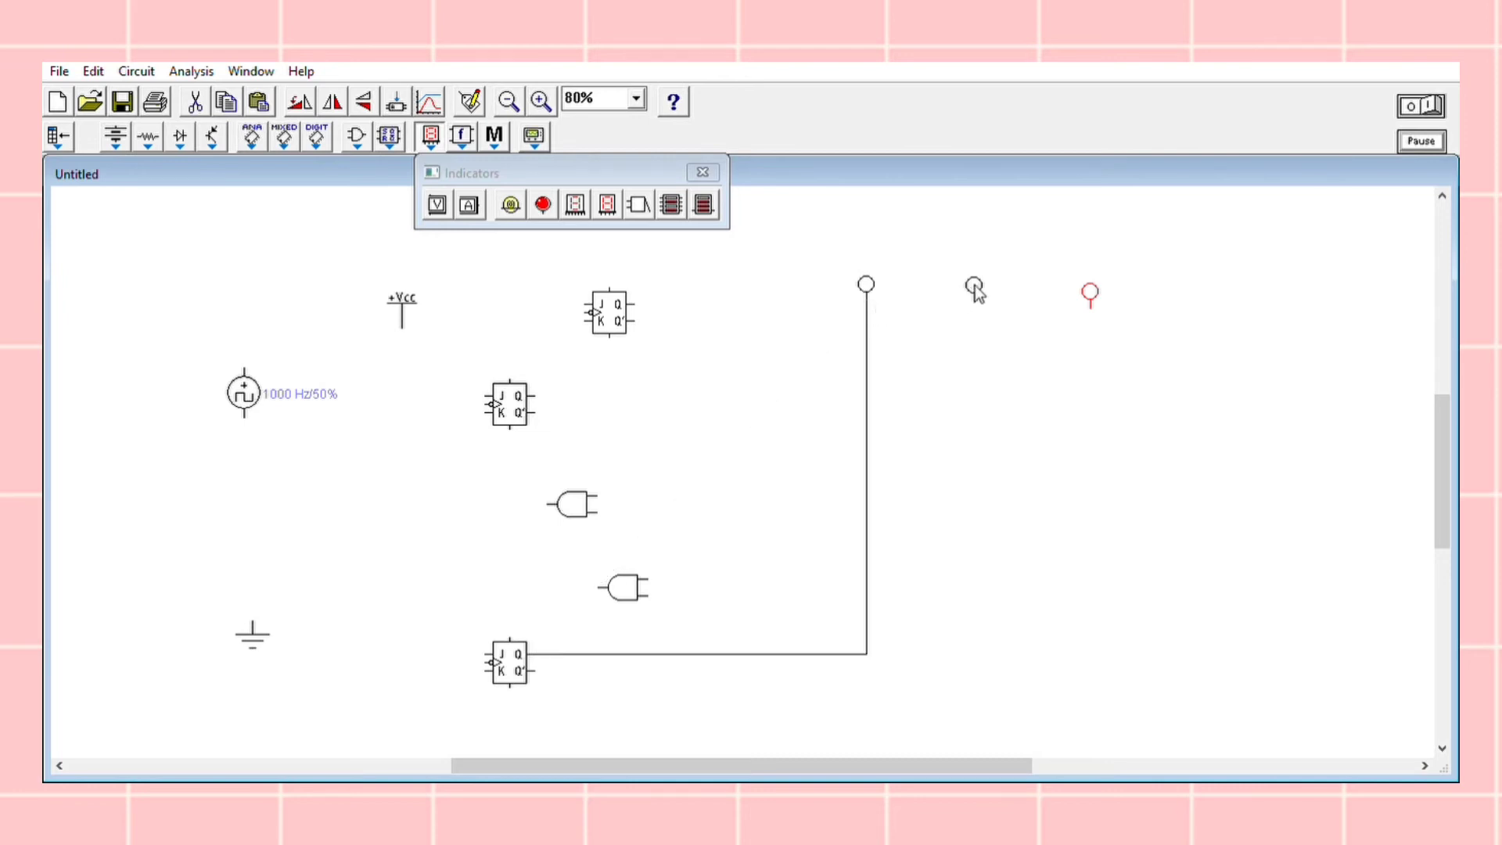
drag(974, 302, 541, 372)
drag(975, 301, 535, 396)
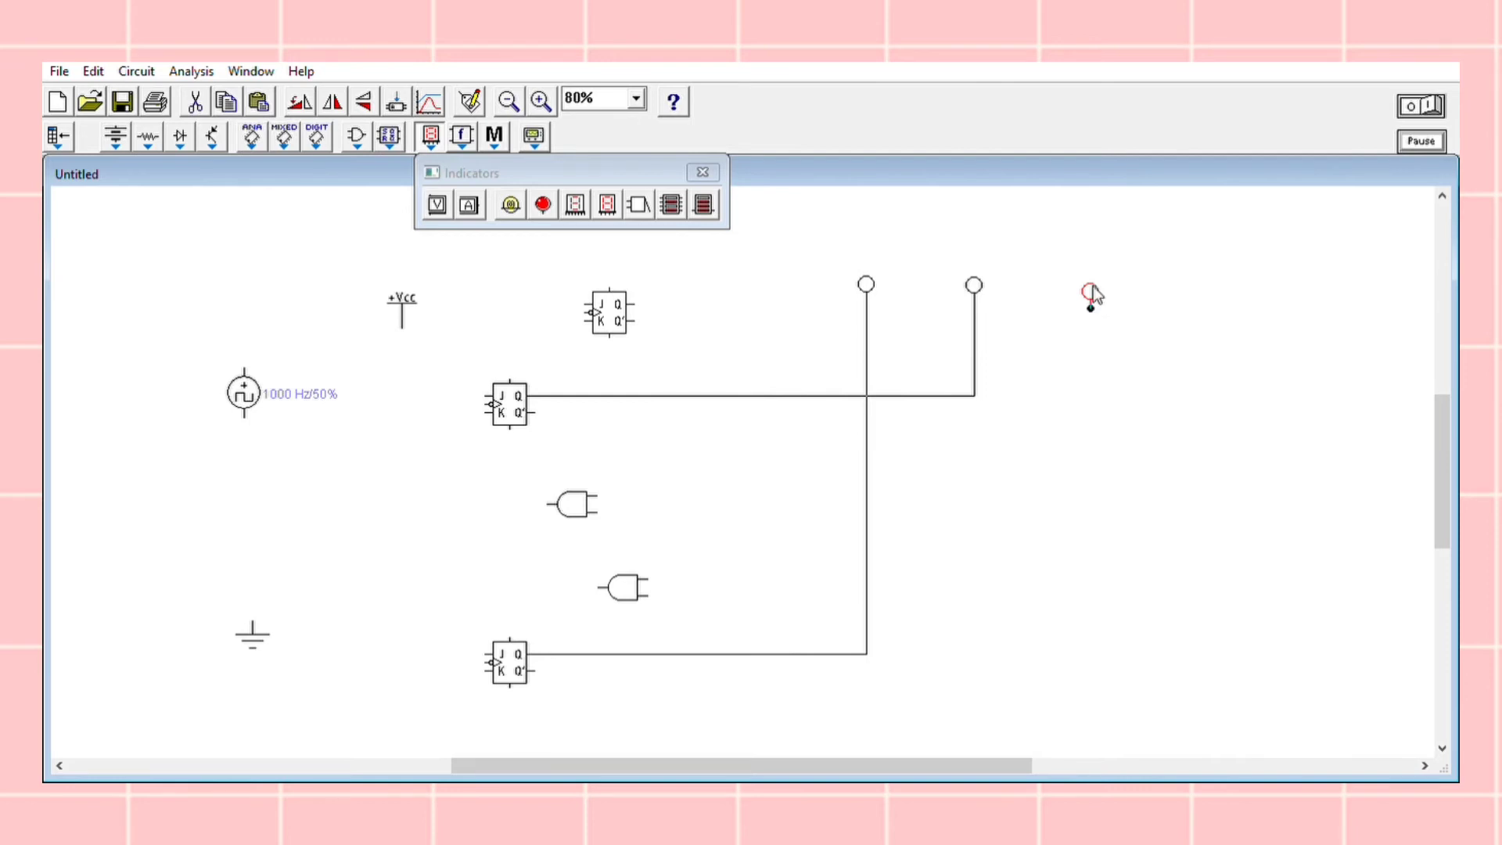
drag(1090, 308, 640, 294)
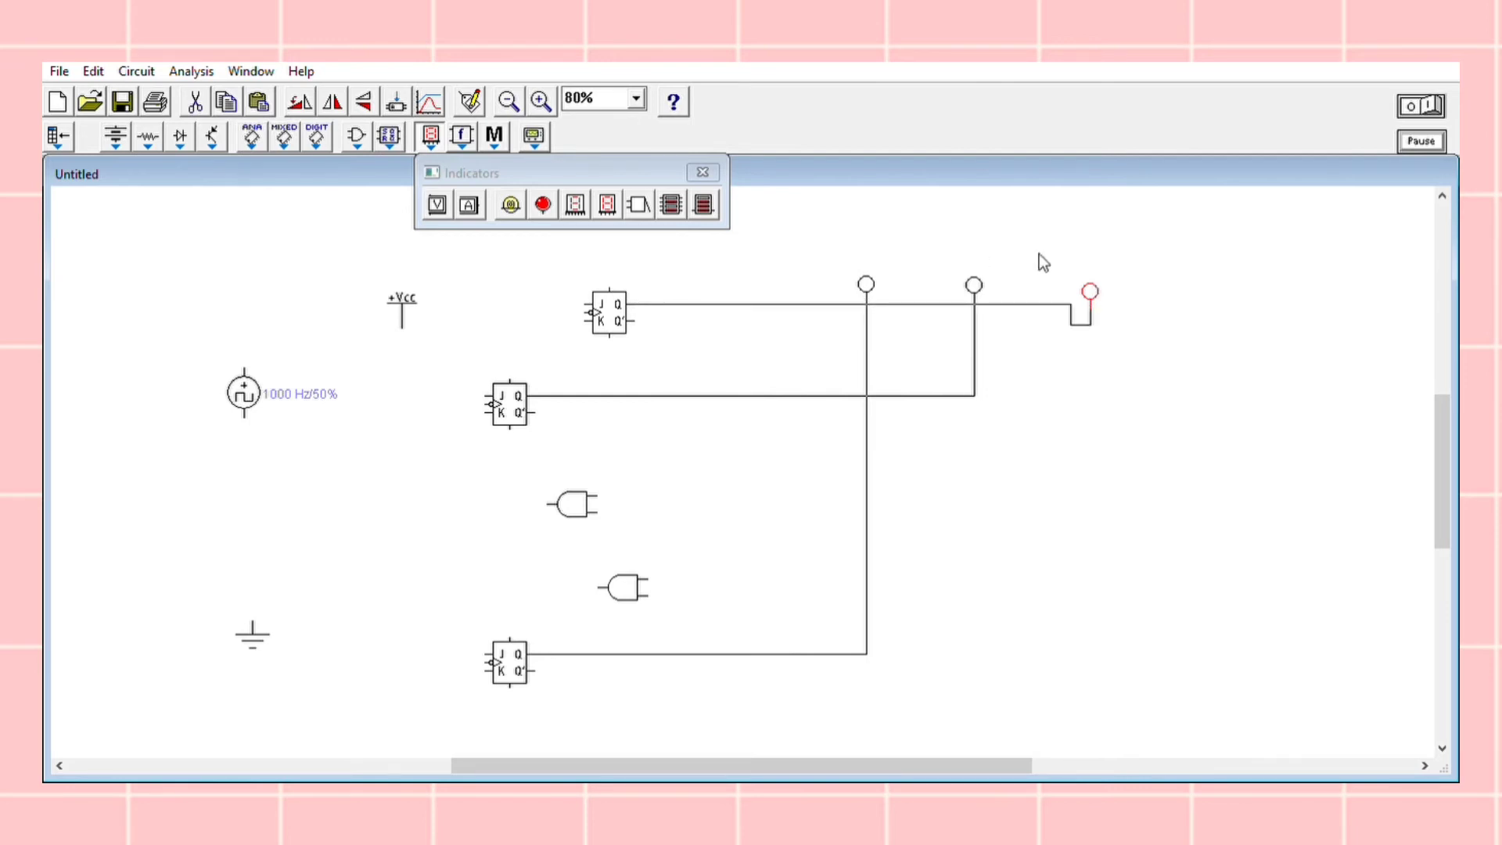
key(Delete)
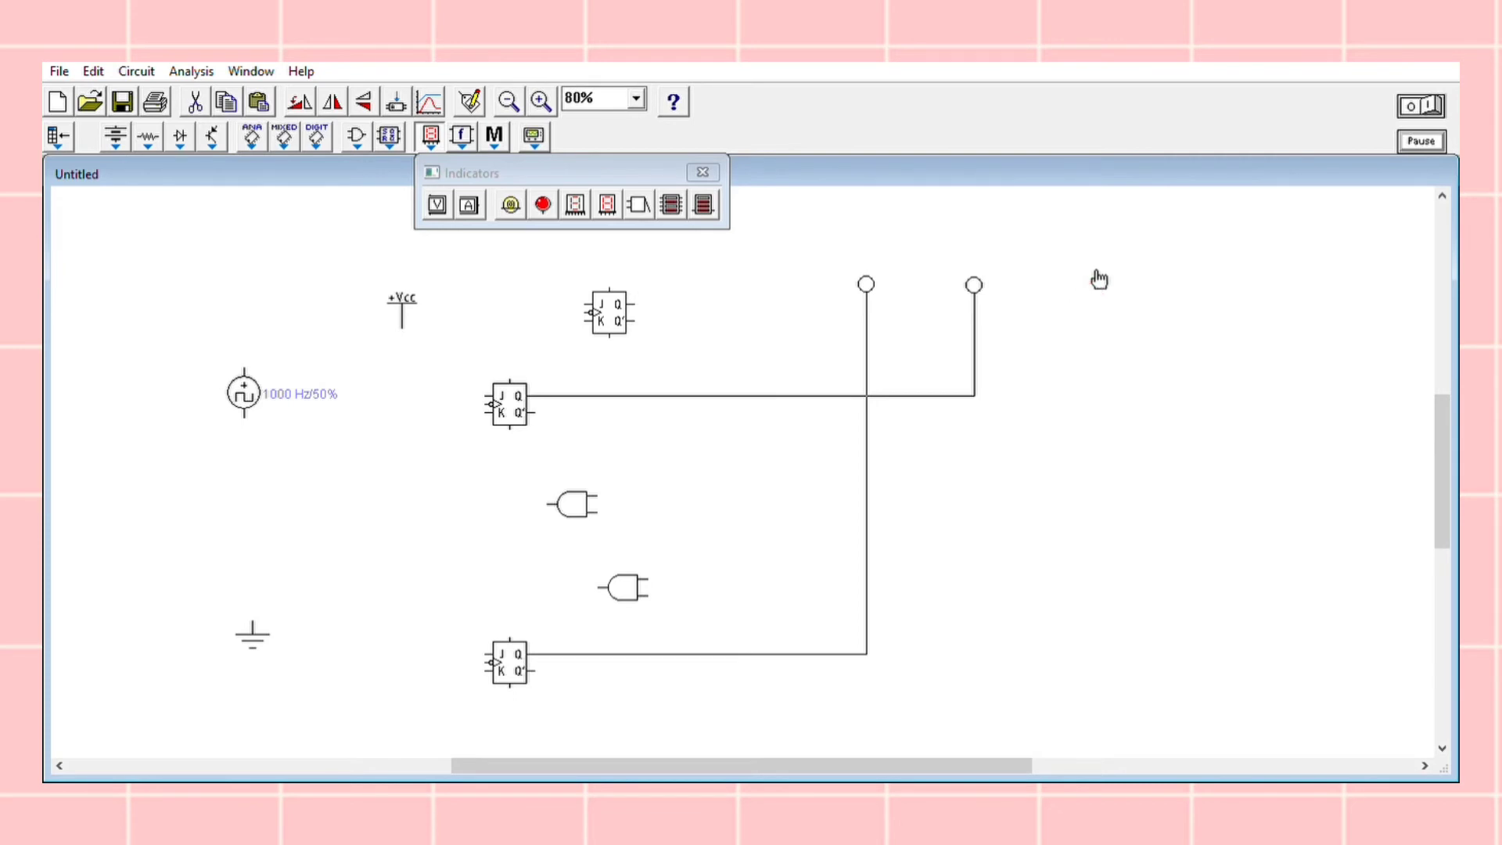
key(ctrl+z)
Wire the clock source's lower terminal straight down to ground and its upper terminal to the top flip-flop's clock input
drag(252, 621, 244, 420)
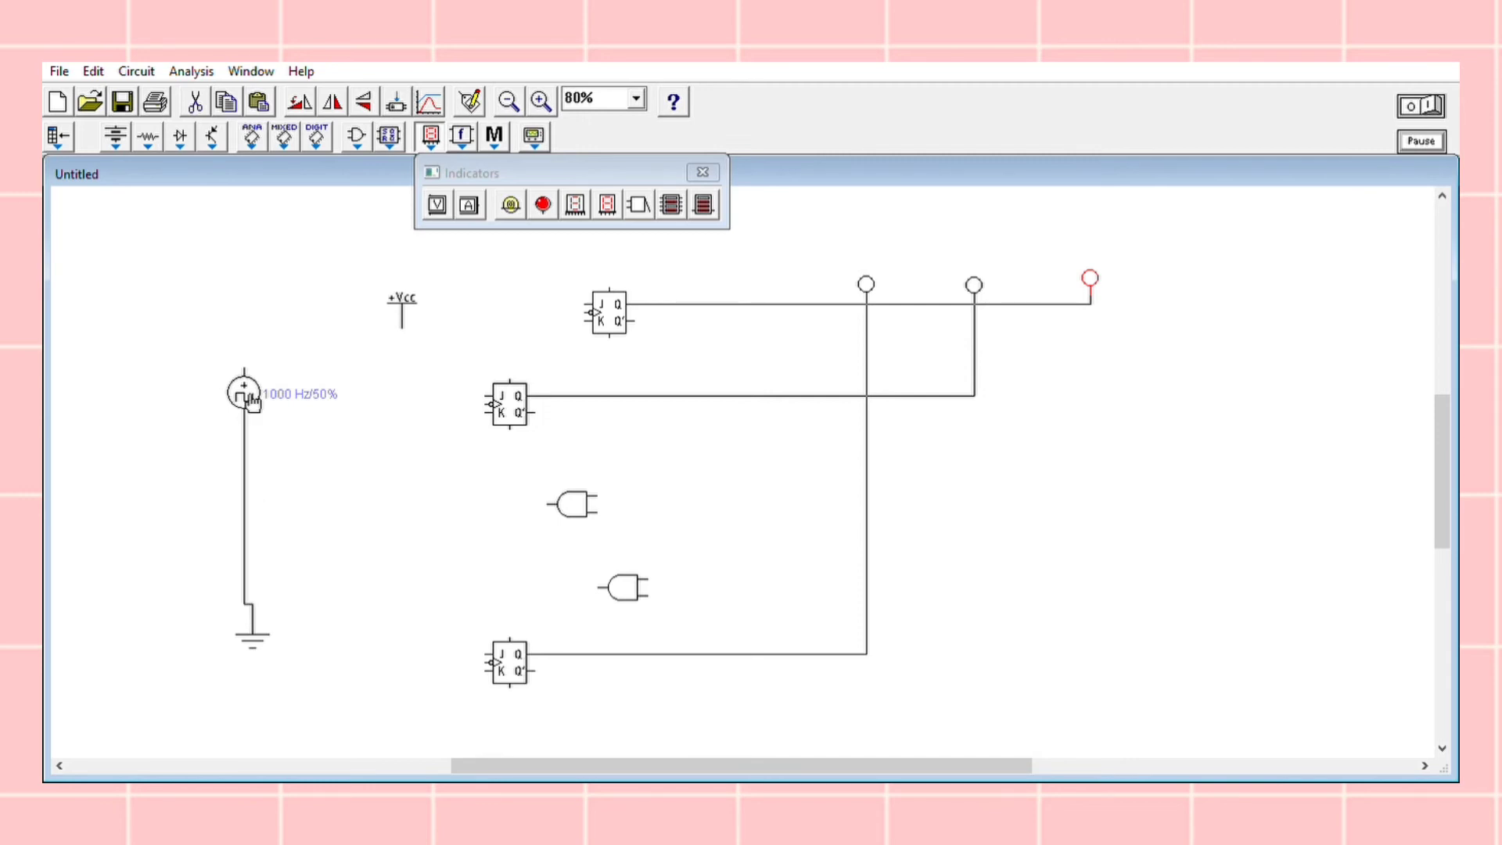
click(252, 626)
key(Delete)
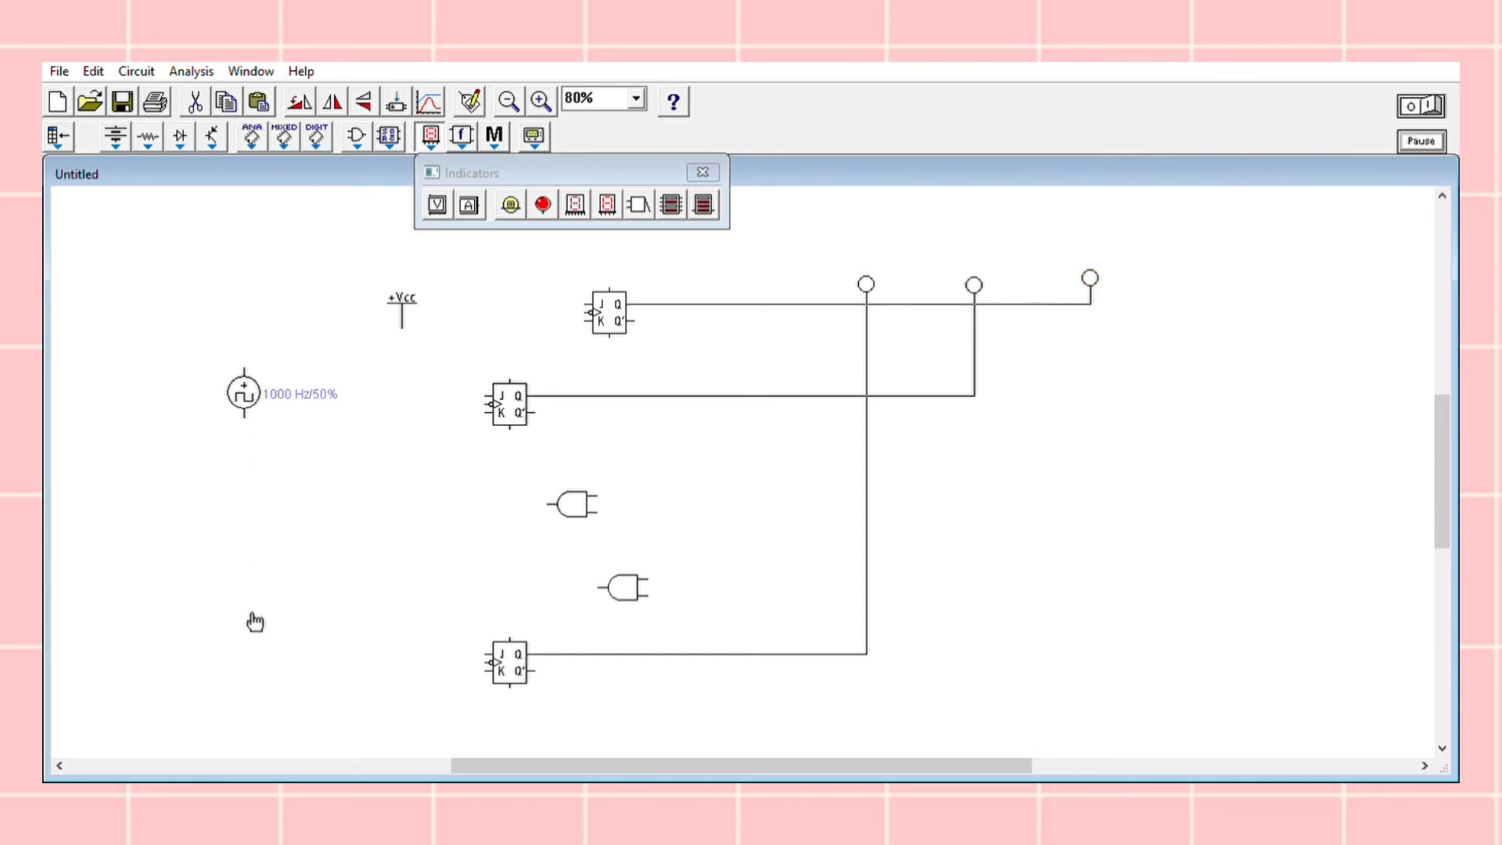
key(ctrl+z)
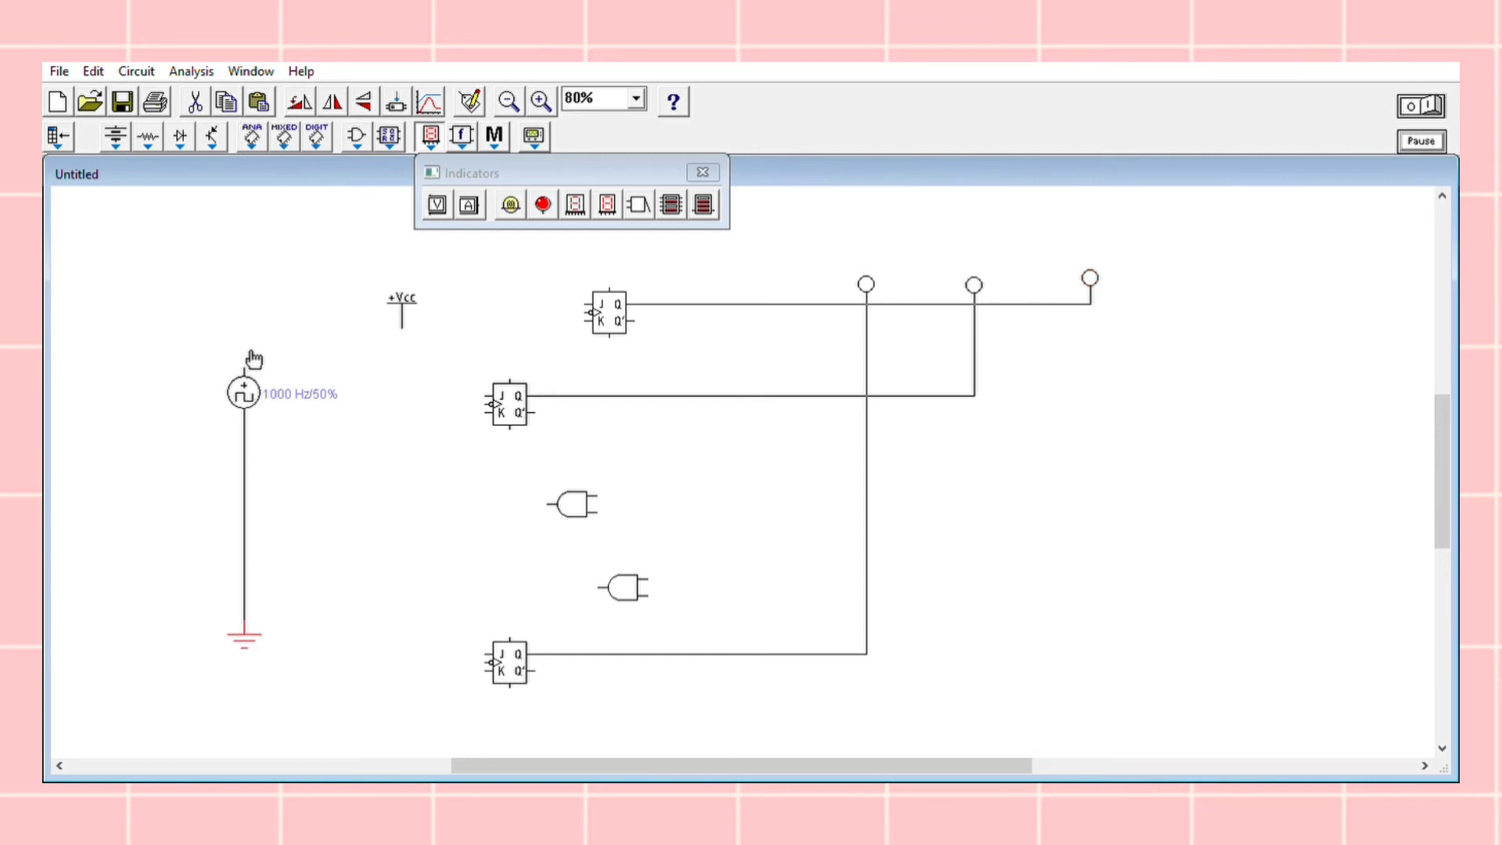
drag(246, 349, 598, 301)
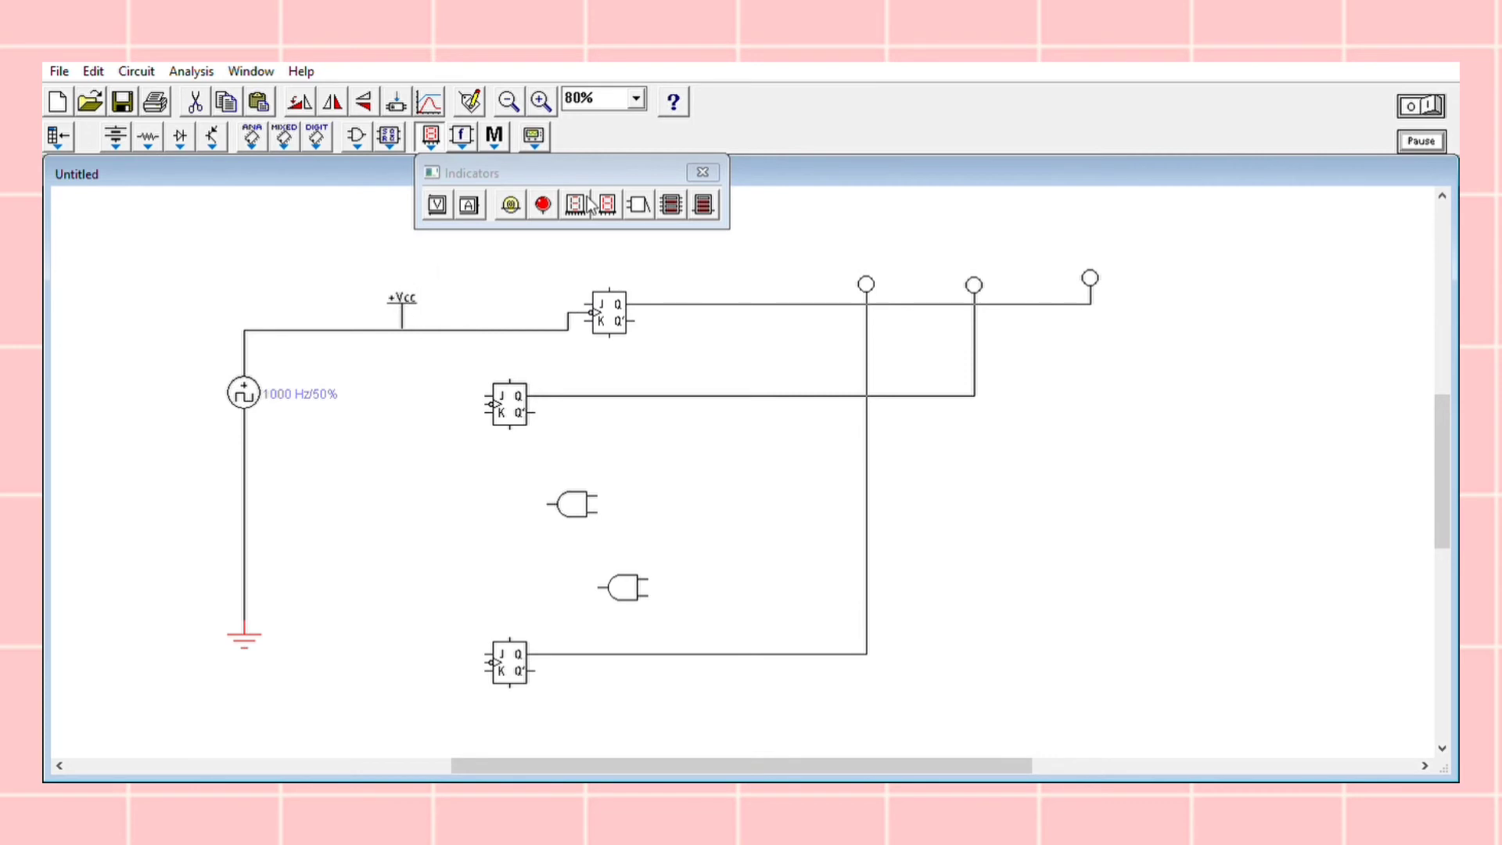
click(703, 172)
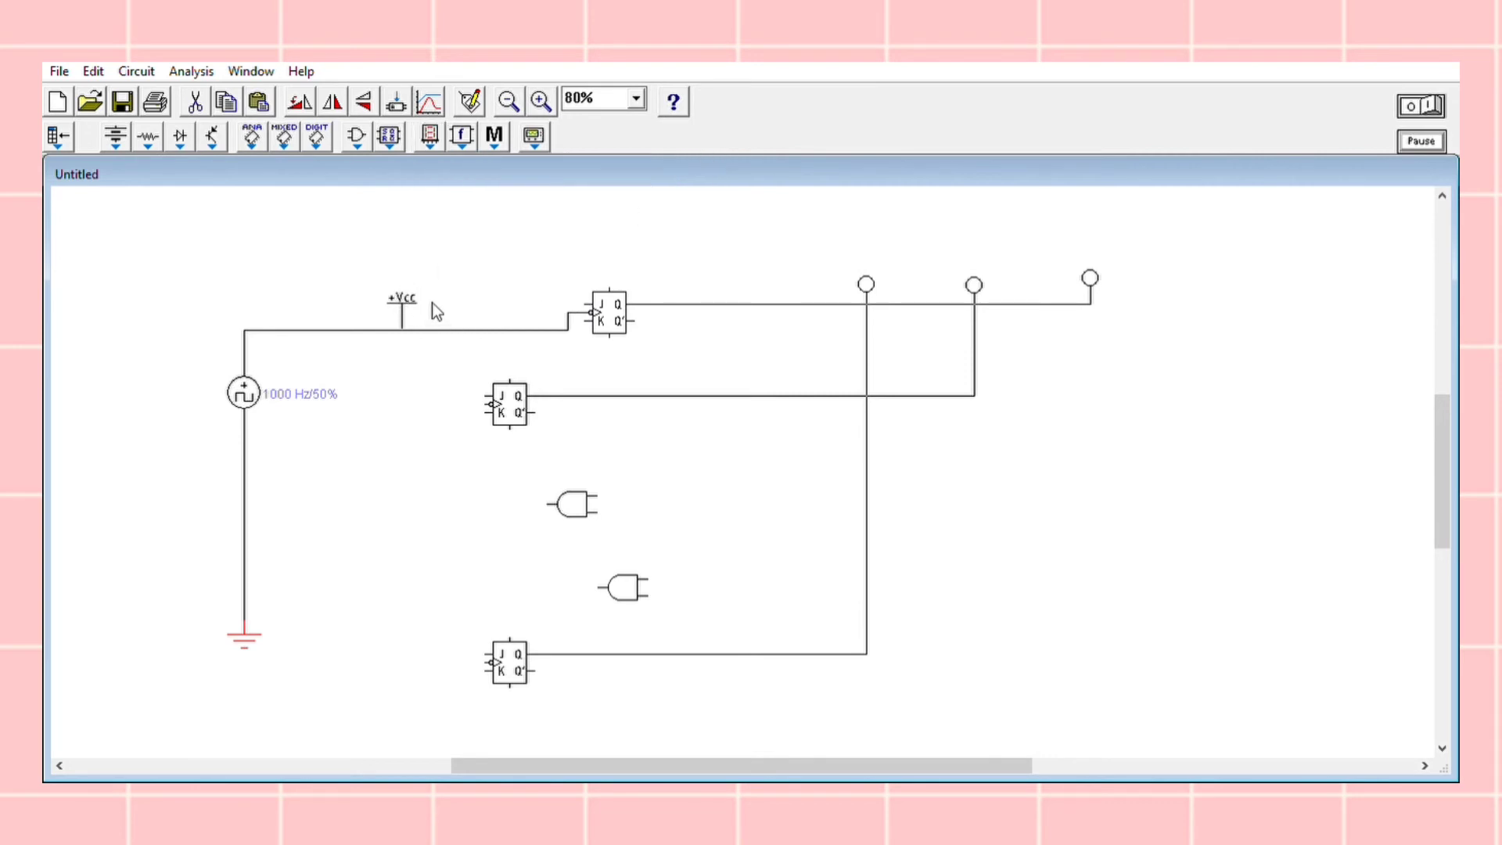
Move +Vcc above the clock wire and connect it to both the J and K inputs of the top flip-flop
drag(415, 296, 420, 235)
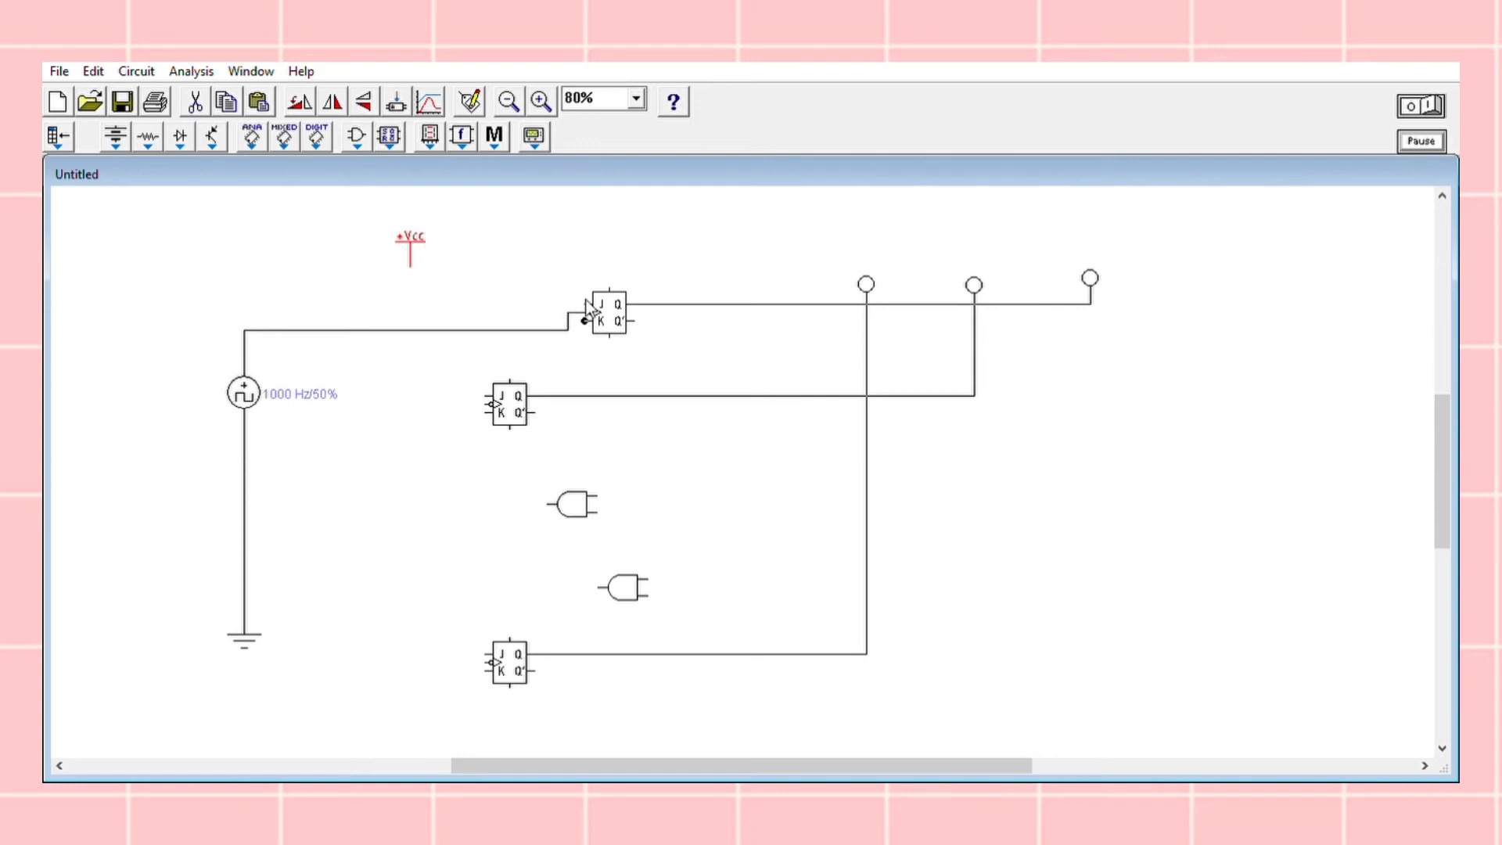
drag(589, 316, 410, 267)
drag(584, 303, 410, 304)
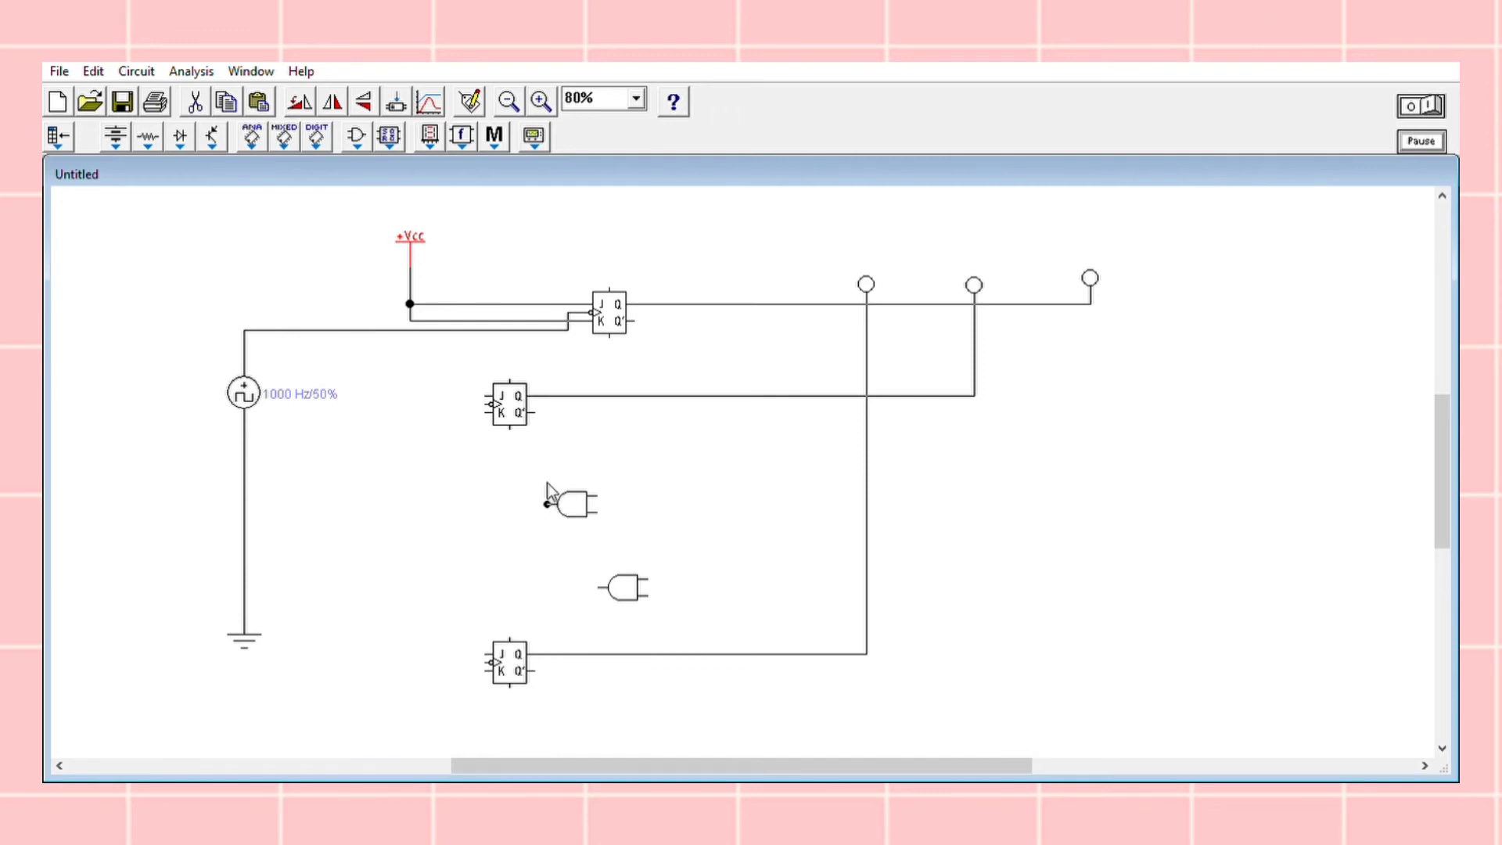
Wire the upper and lower AND outputs to the bottom flip-flop's J and K, and the clock line to the bottom and middle flip-flops
drag(547, 504, 485, 654)
drag(600, 587, 485, 670)
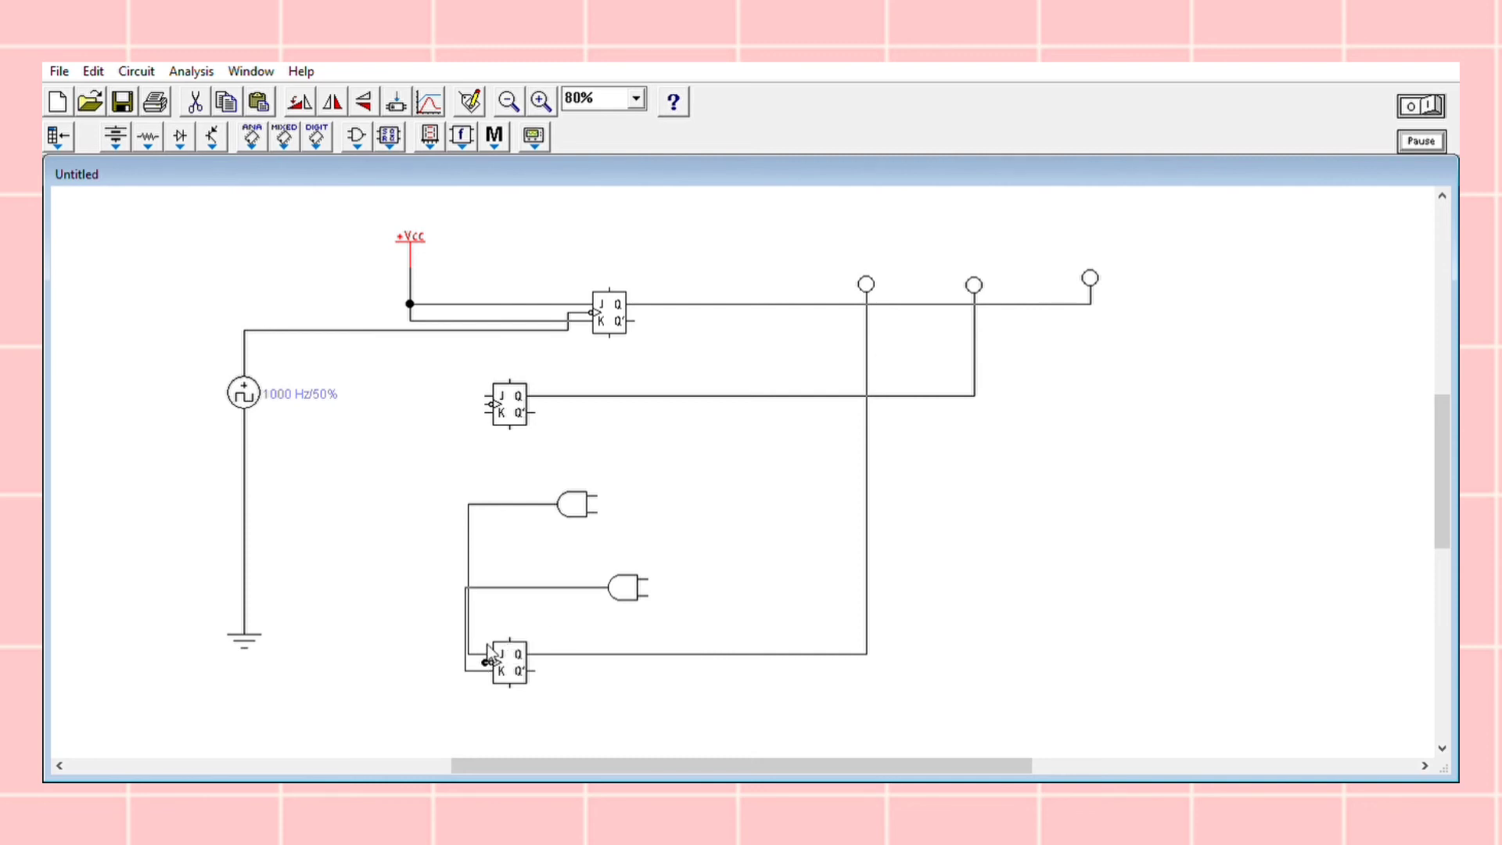
drag(486, 663, 323, 330)
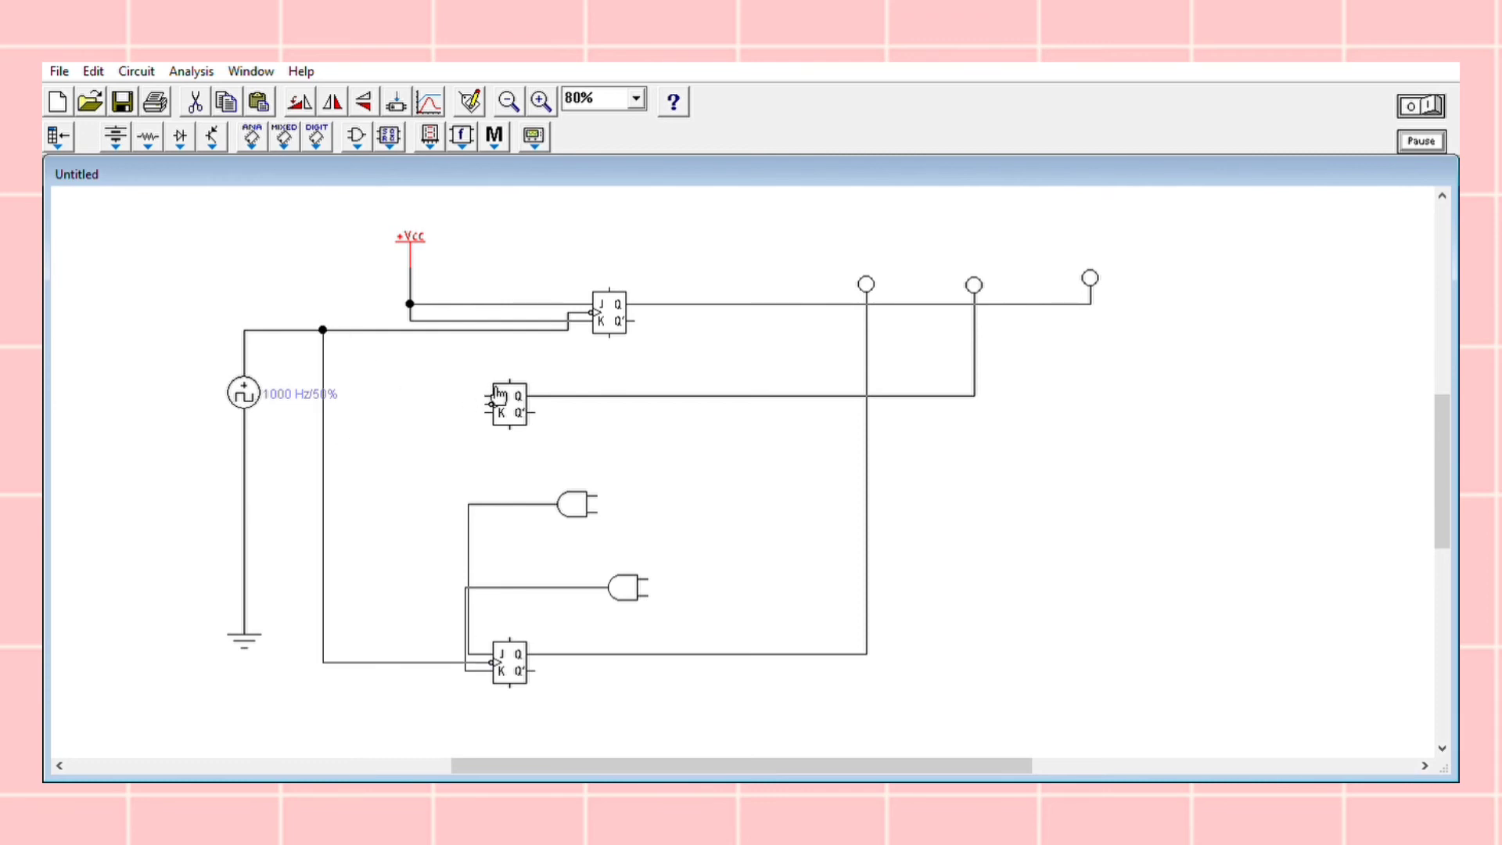
drag(486, 404, 323, 404)
Wire the lower AND gate's lower input to the middle Q line, and the upper AND gate's upper input to the middle K, routed over that flip-flop
click(650, 577)
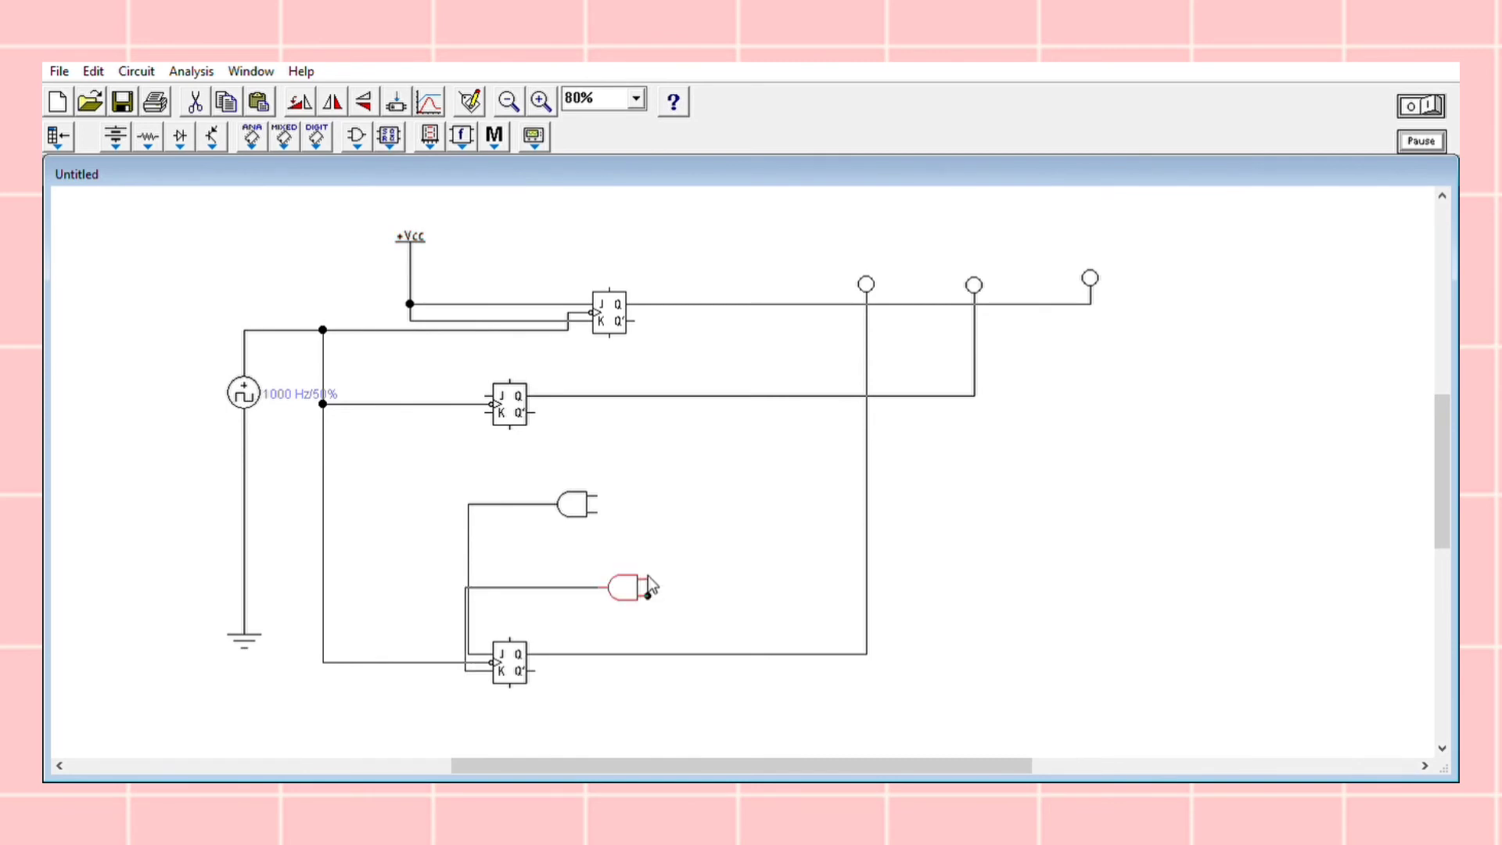
drag(648, 595, 770, 395)
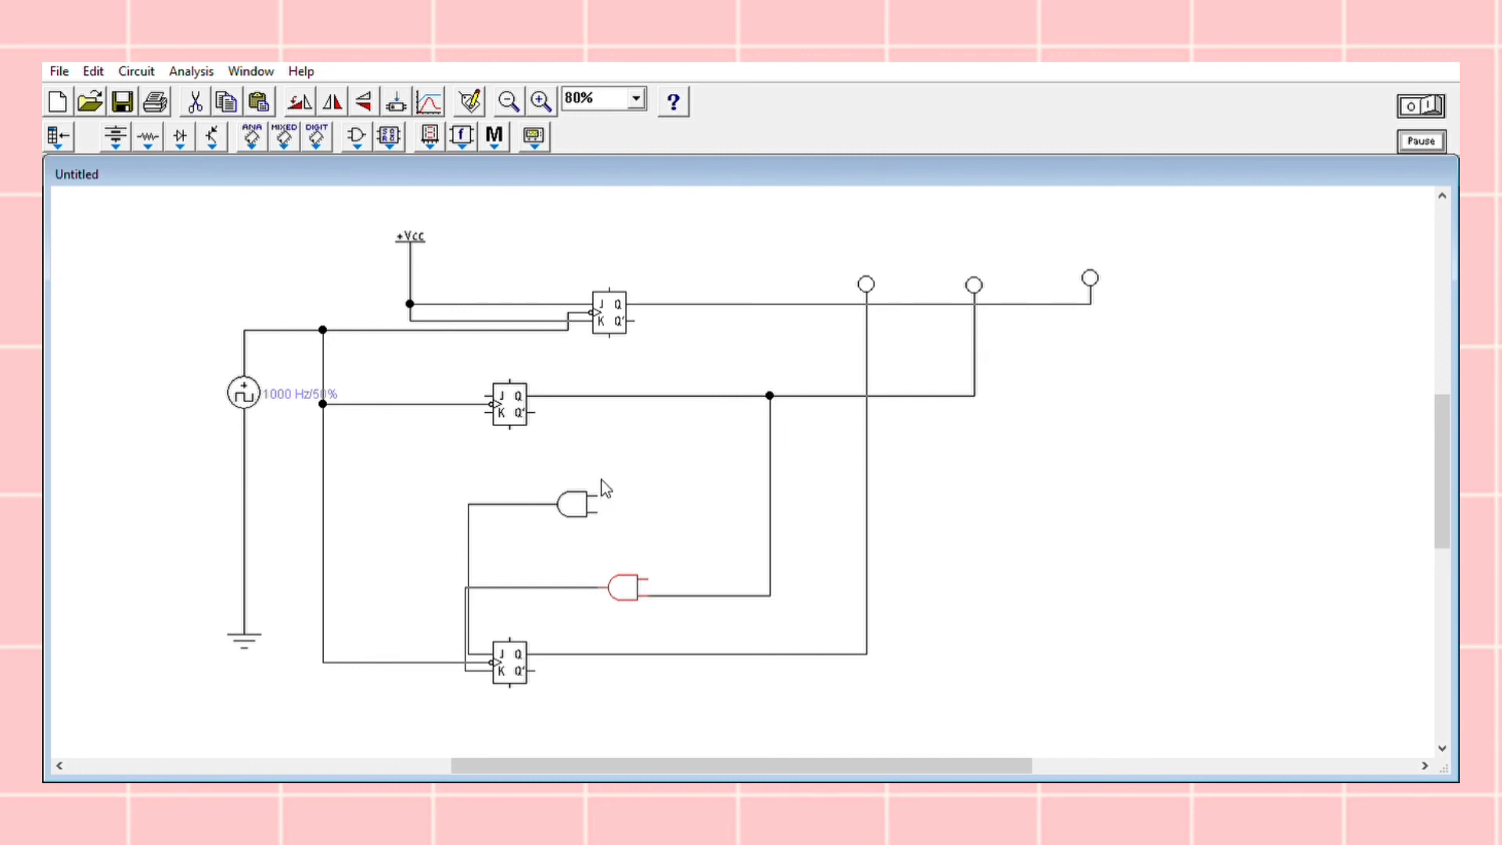
drag(597, 494, 486, 412)
click(529, 478)
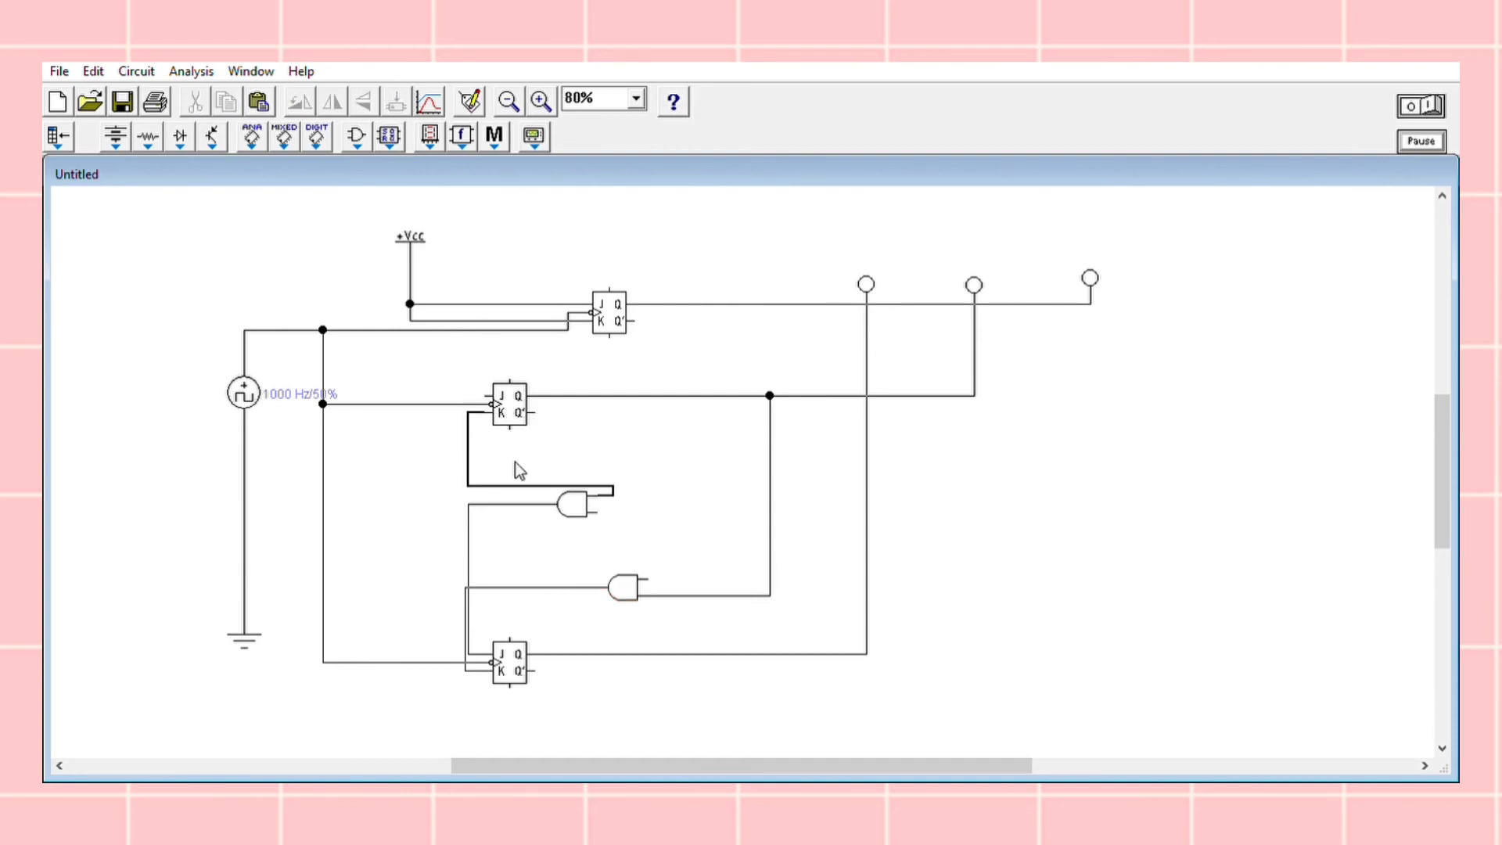
drag(530, 478, 545, 348)
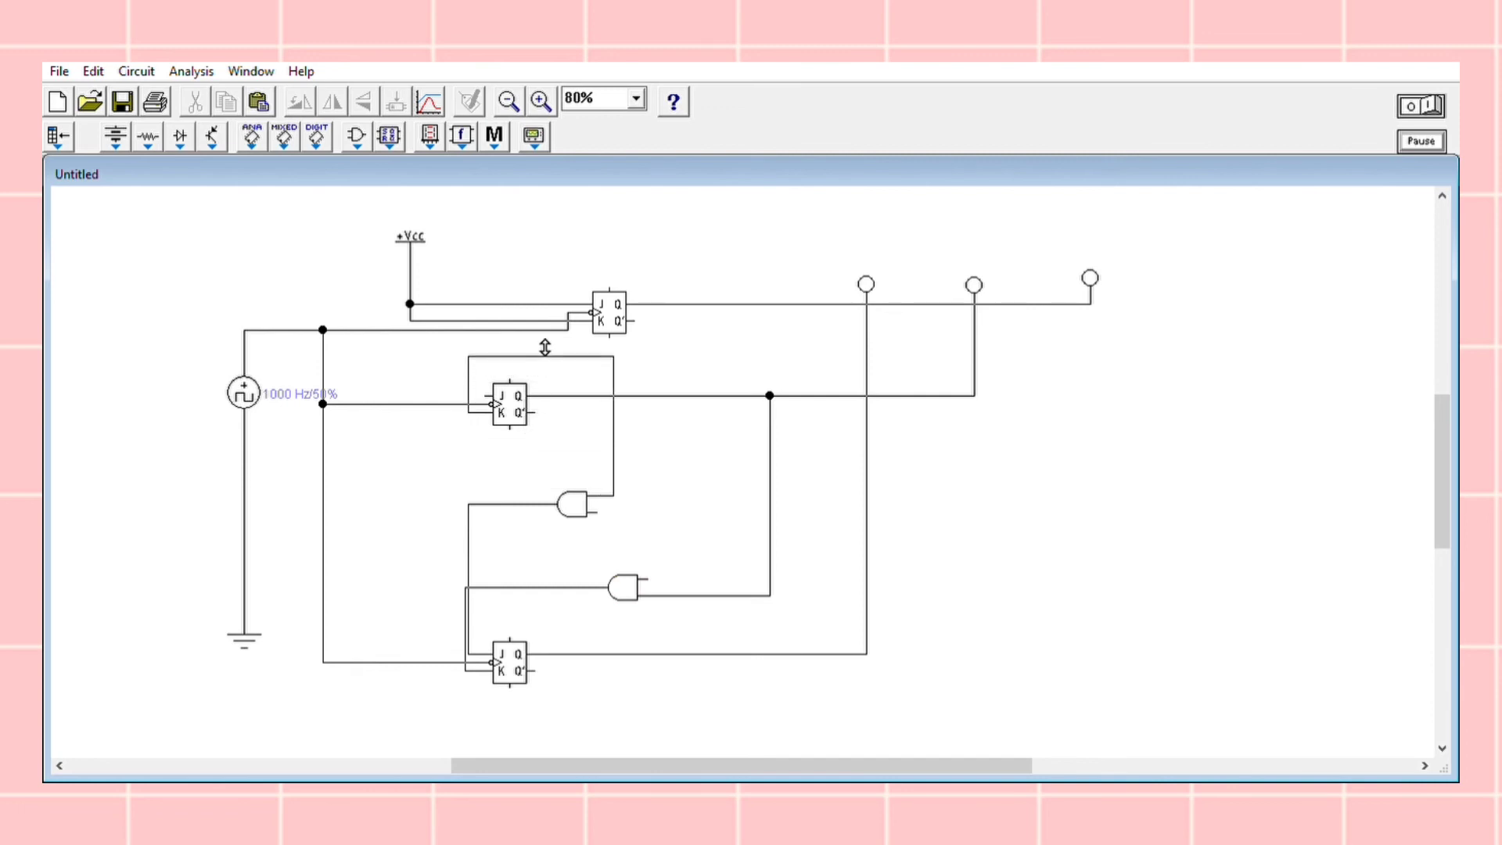
drag(613, 382, 733, 384)
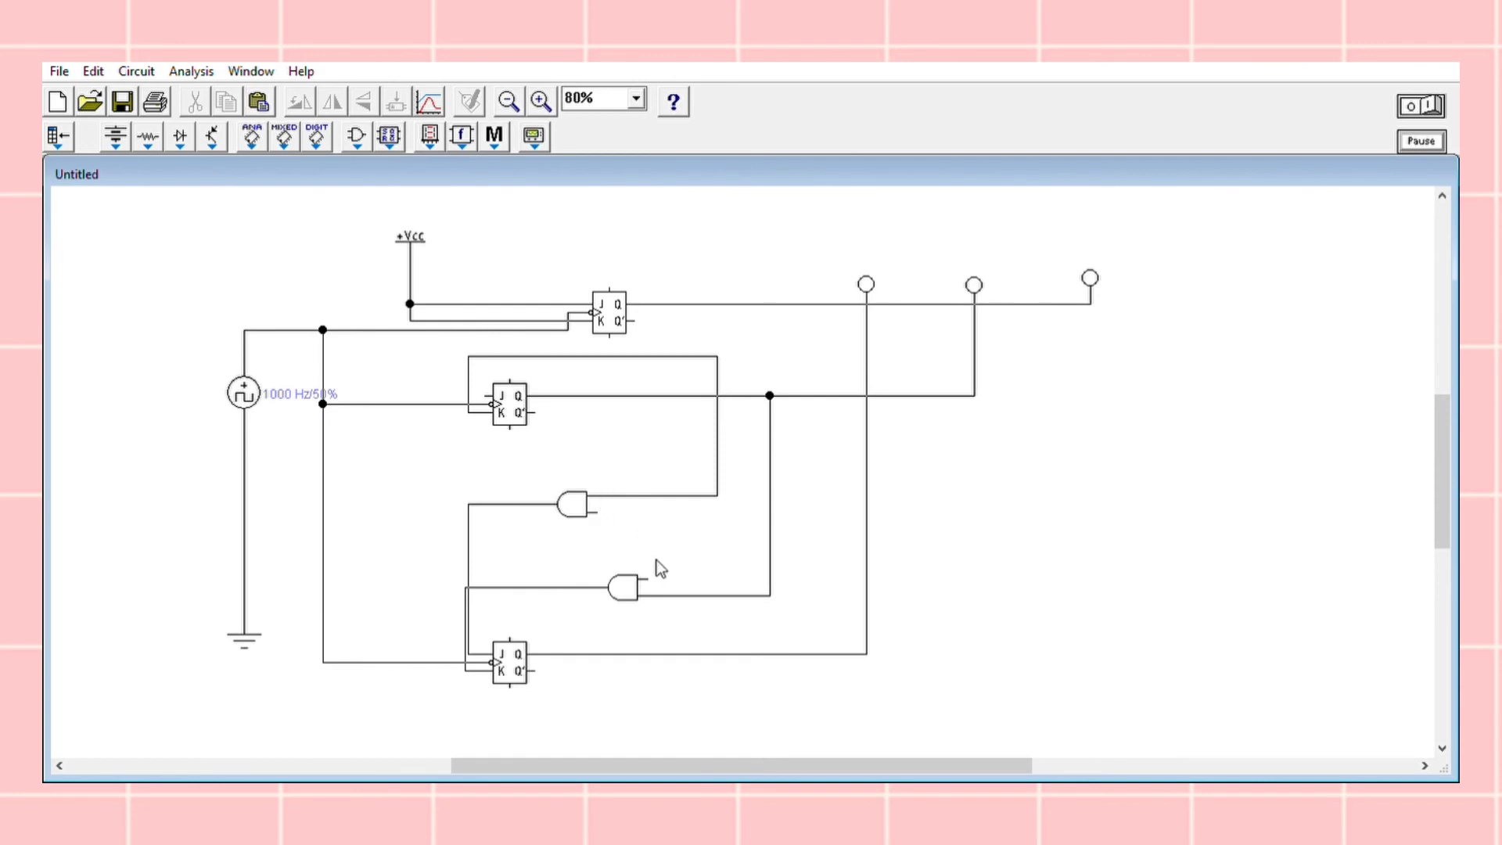
Connect the lower AND gate's free input to the middle Q line, and the upper AND gate's free input and middle J to the K wire
drag(648, 579, 819, 395)
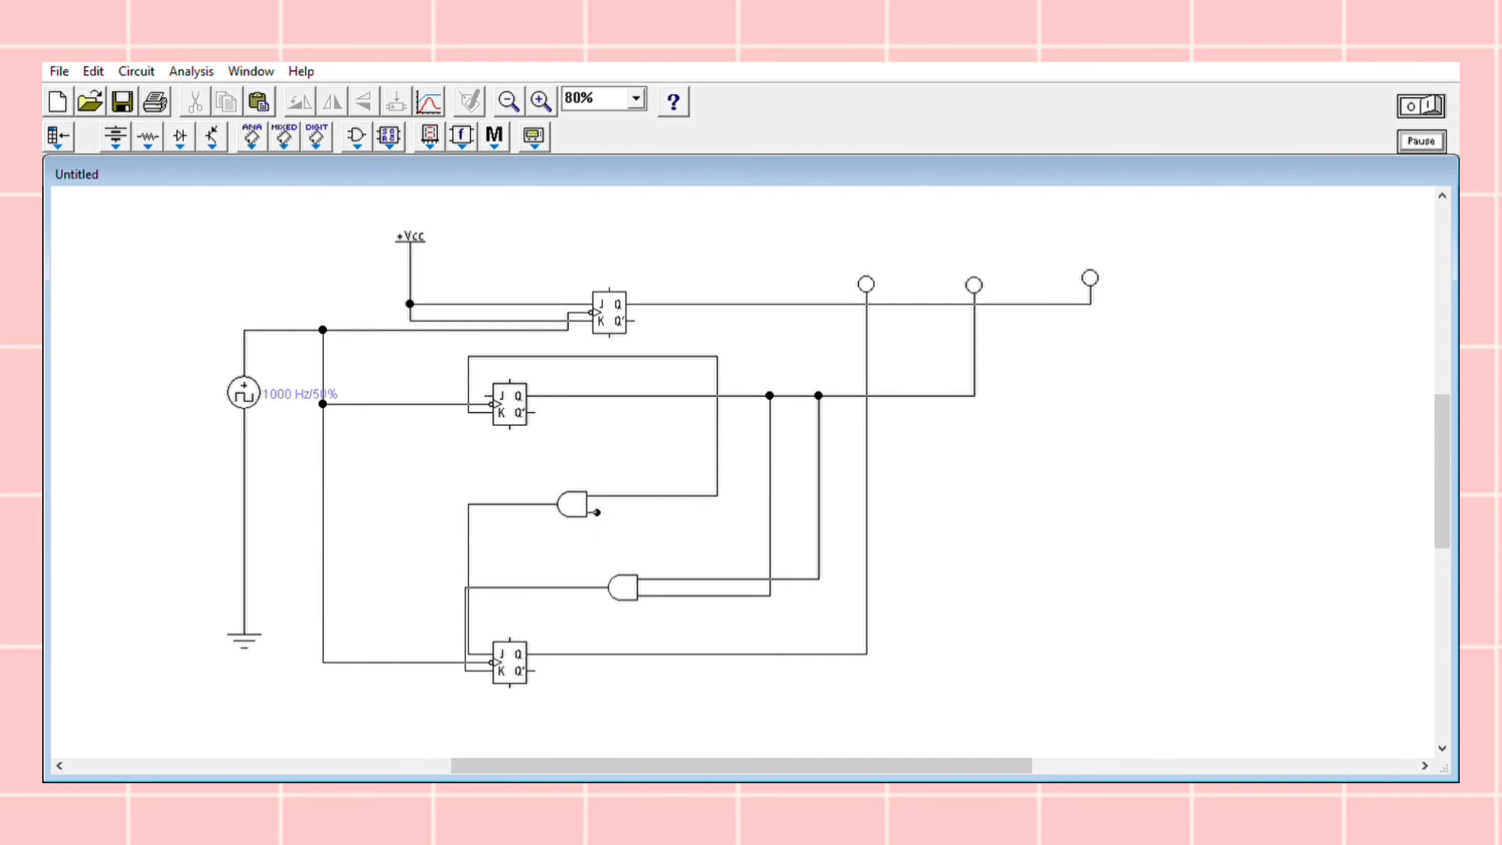
drag(597, 513, 716, 355)
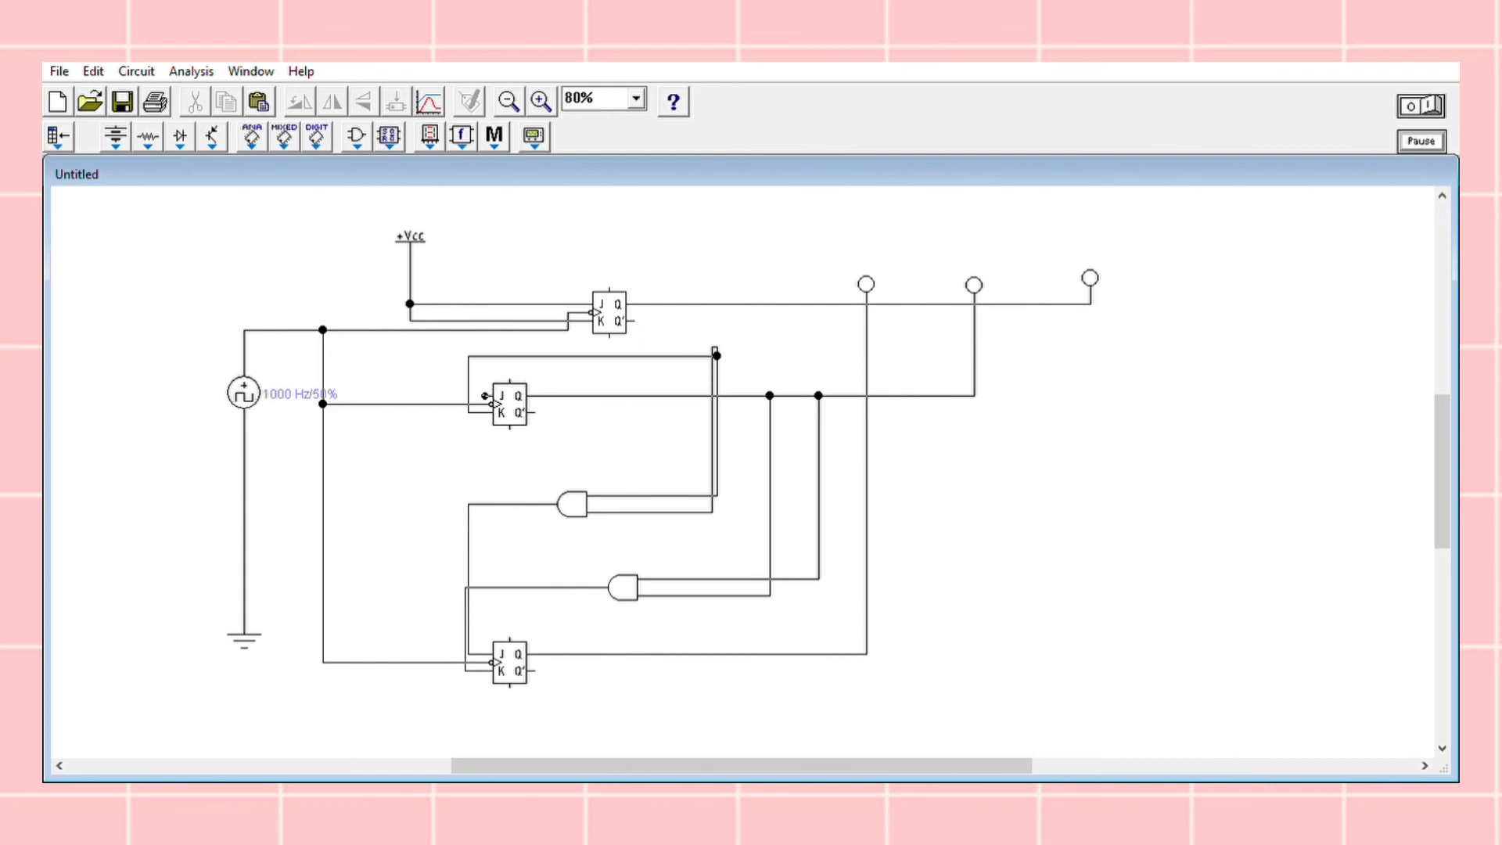
drag(470, 386, 469, 385)
Place a connector on the top flip-flop's Q line and wire the junction above the upper AND gate's inputs to it
click(148, 137)
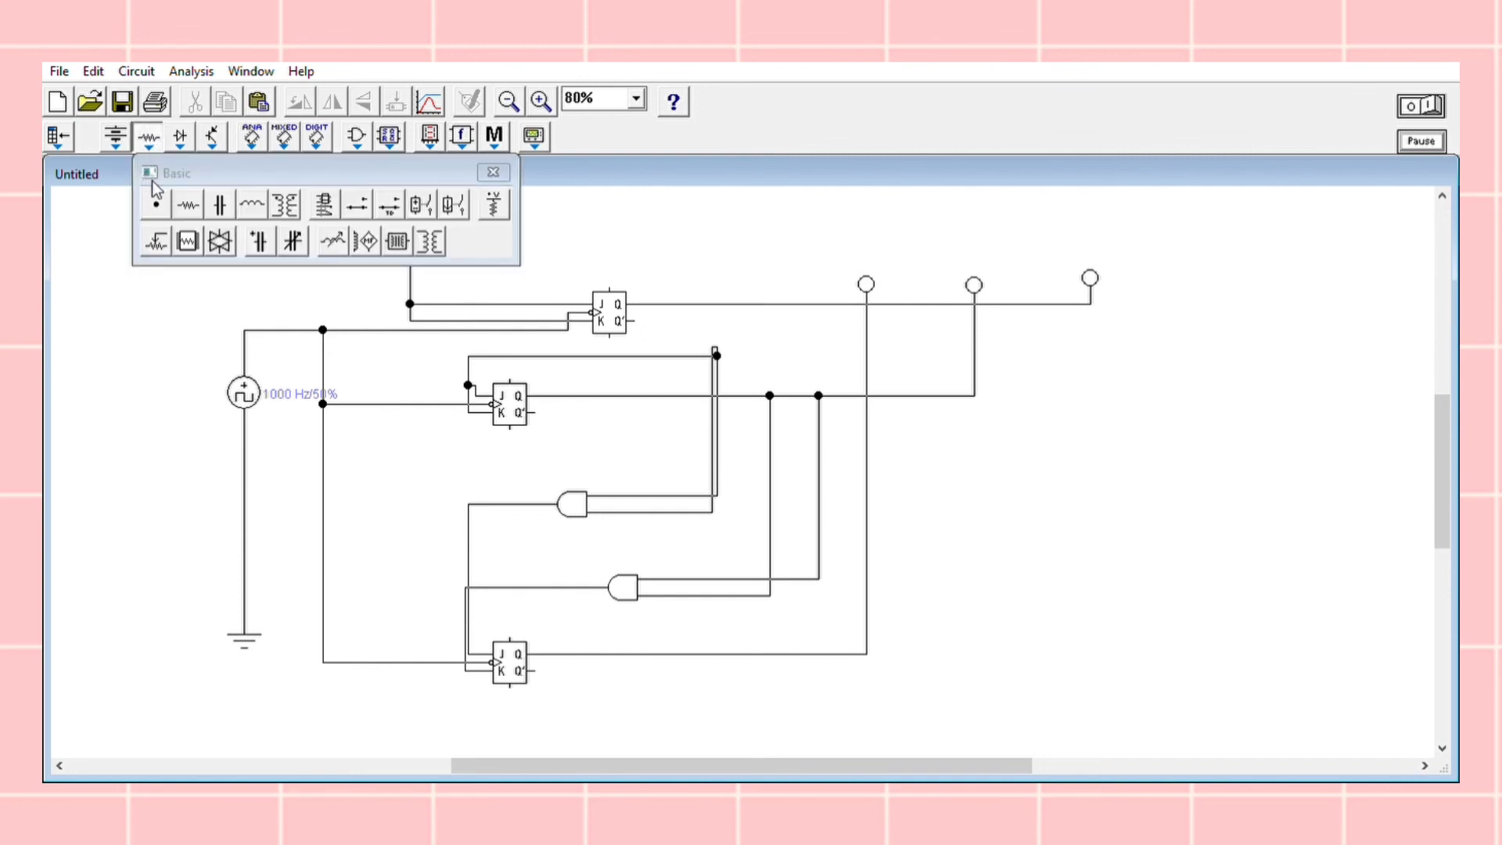
click(772, 283)
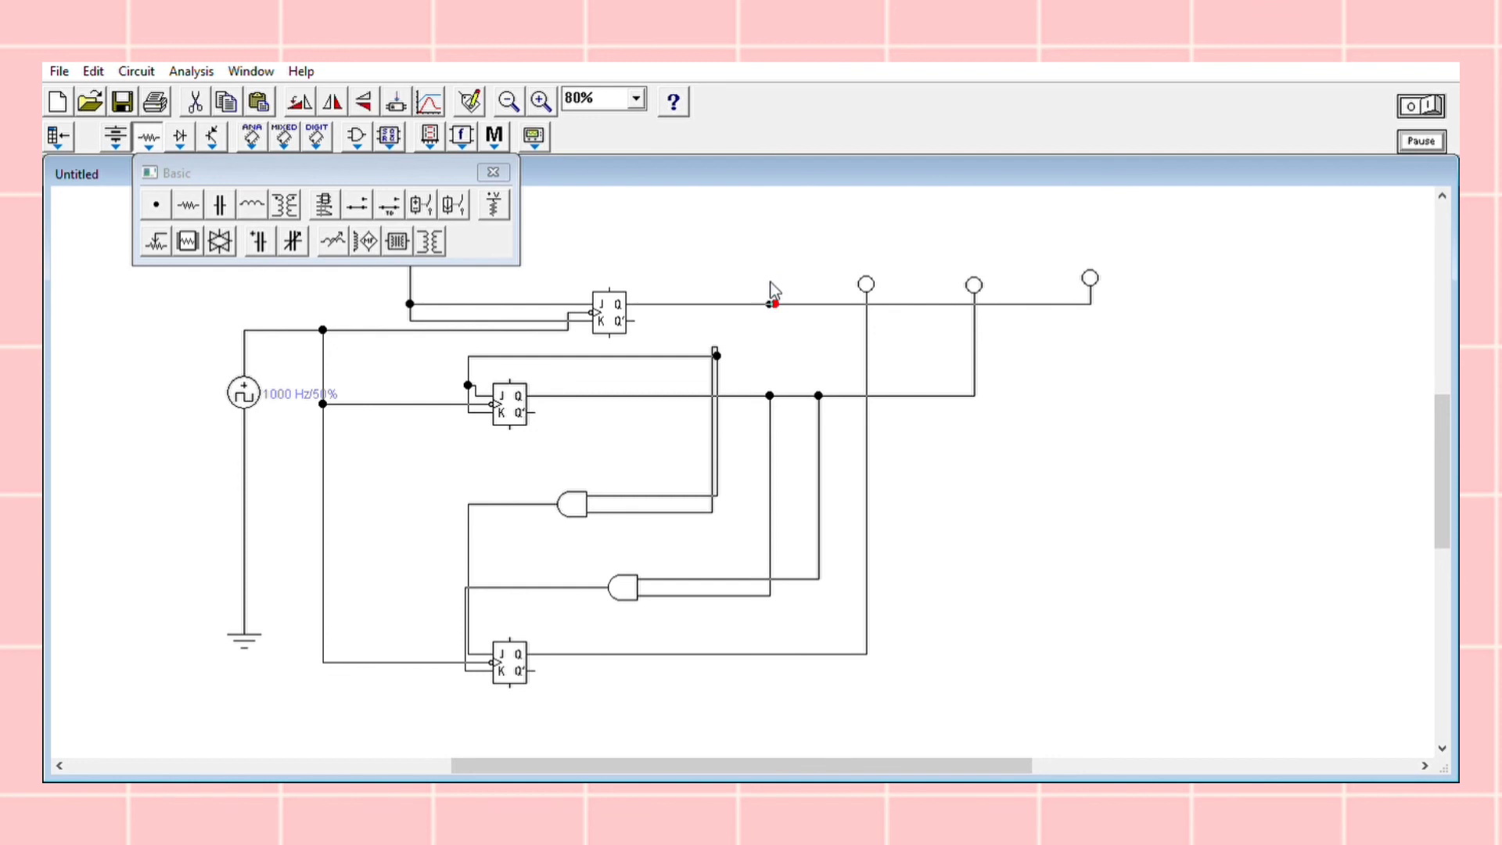
click(493, 172)
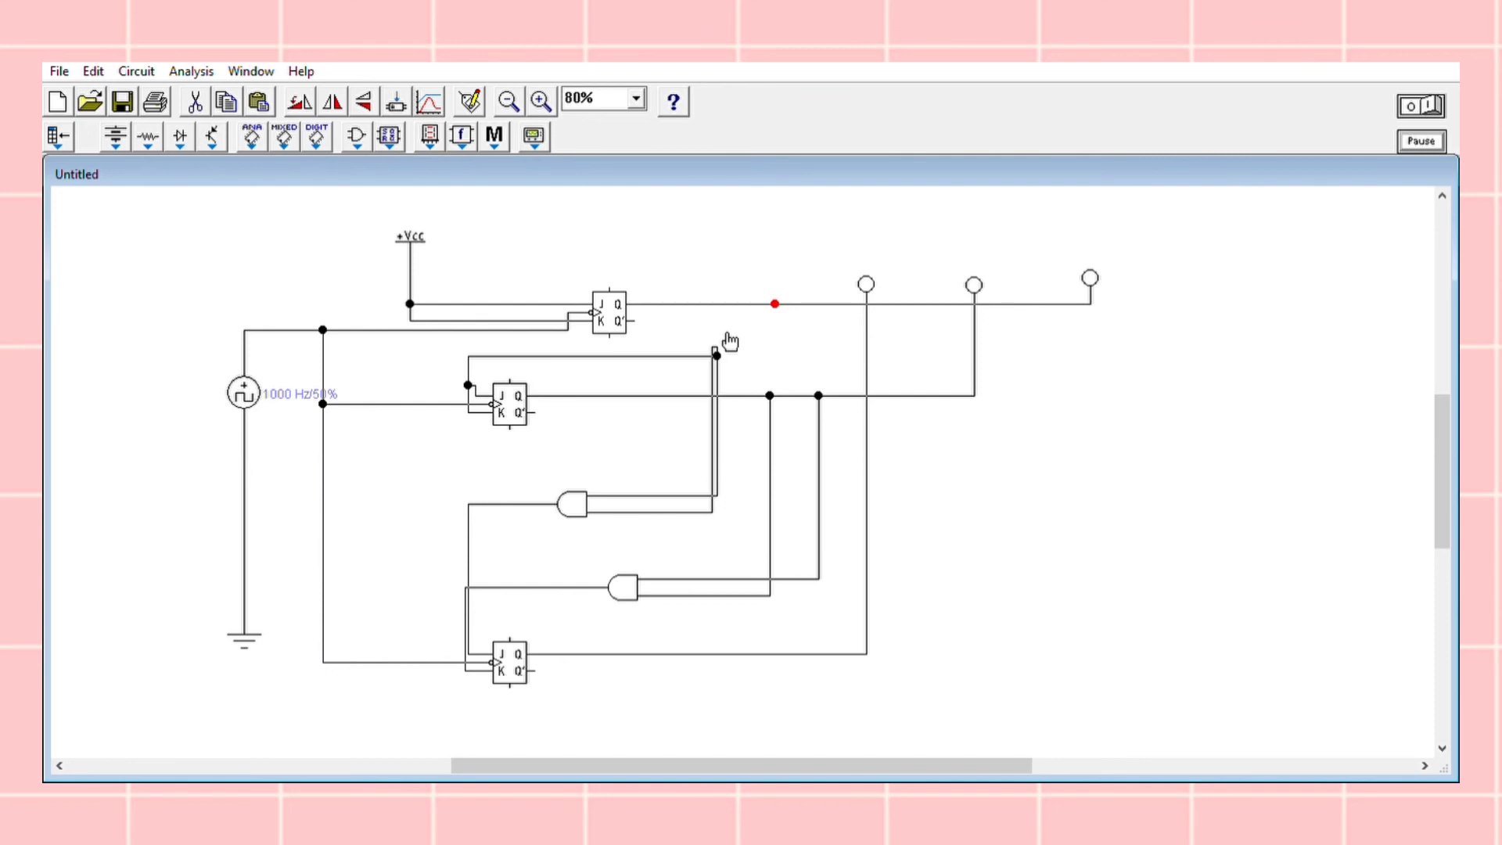
click(719, 333)
drag(718, 353, 777, 294)
Run the circuit simulation to observe the counting sequence on the three output probes
click(1430, 83)
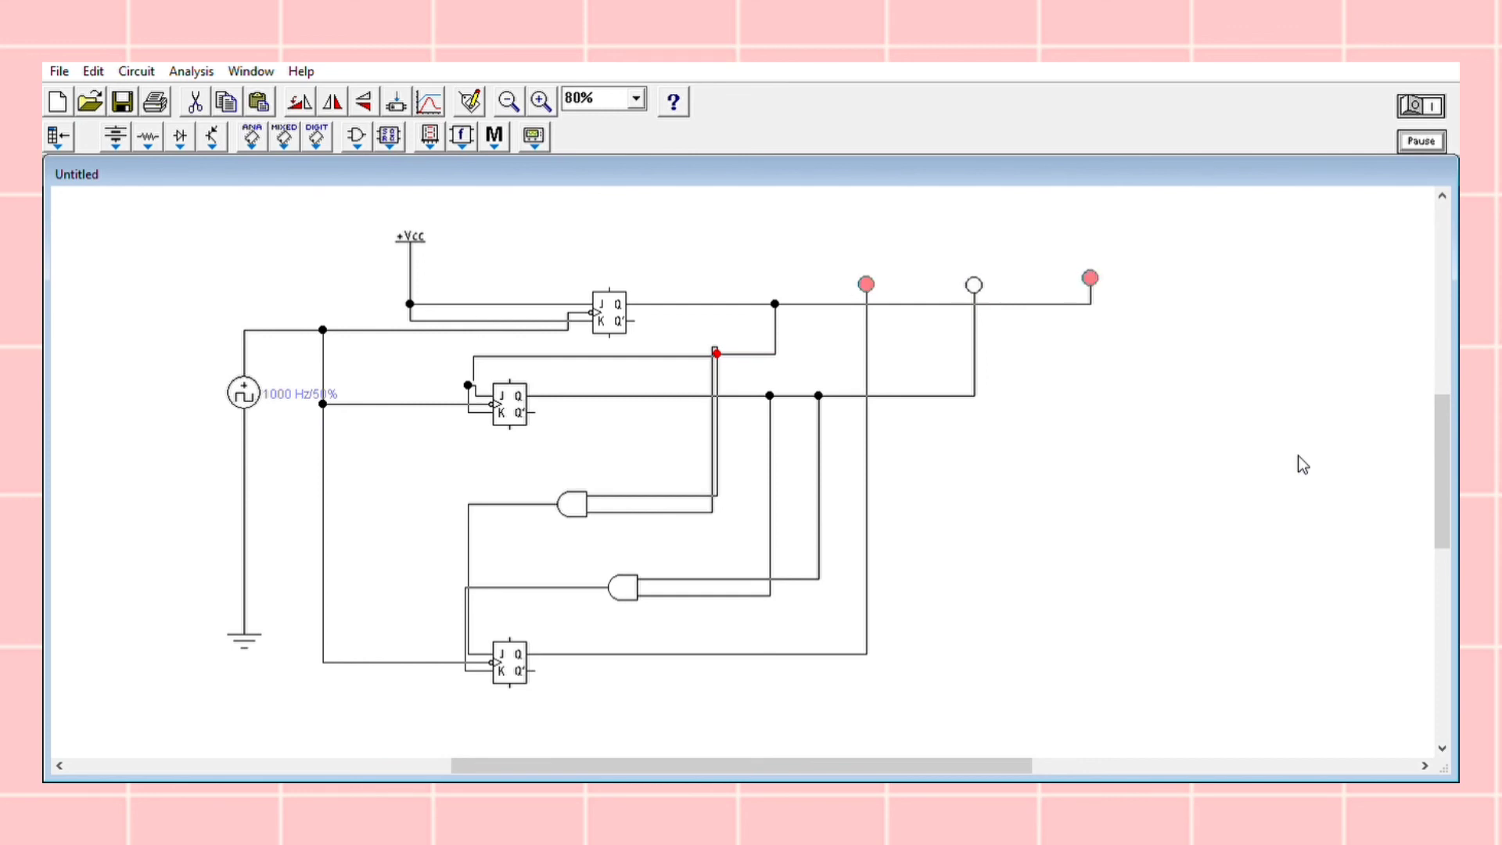
click(1412, 95)
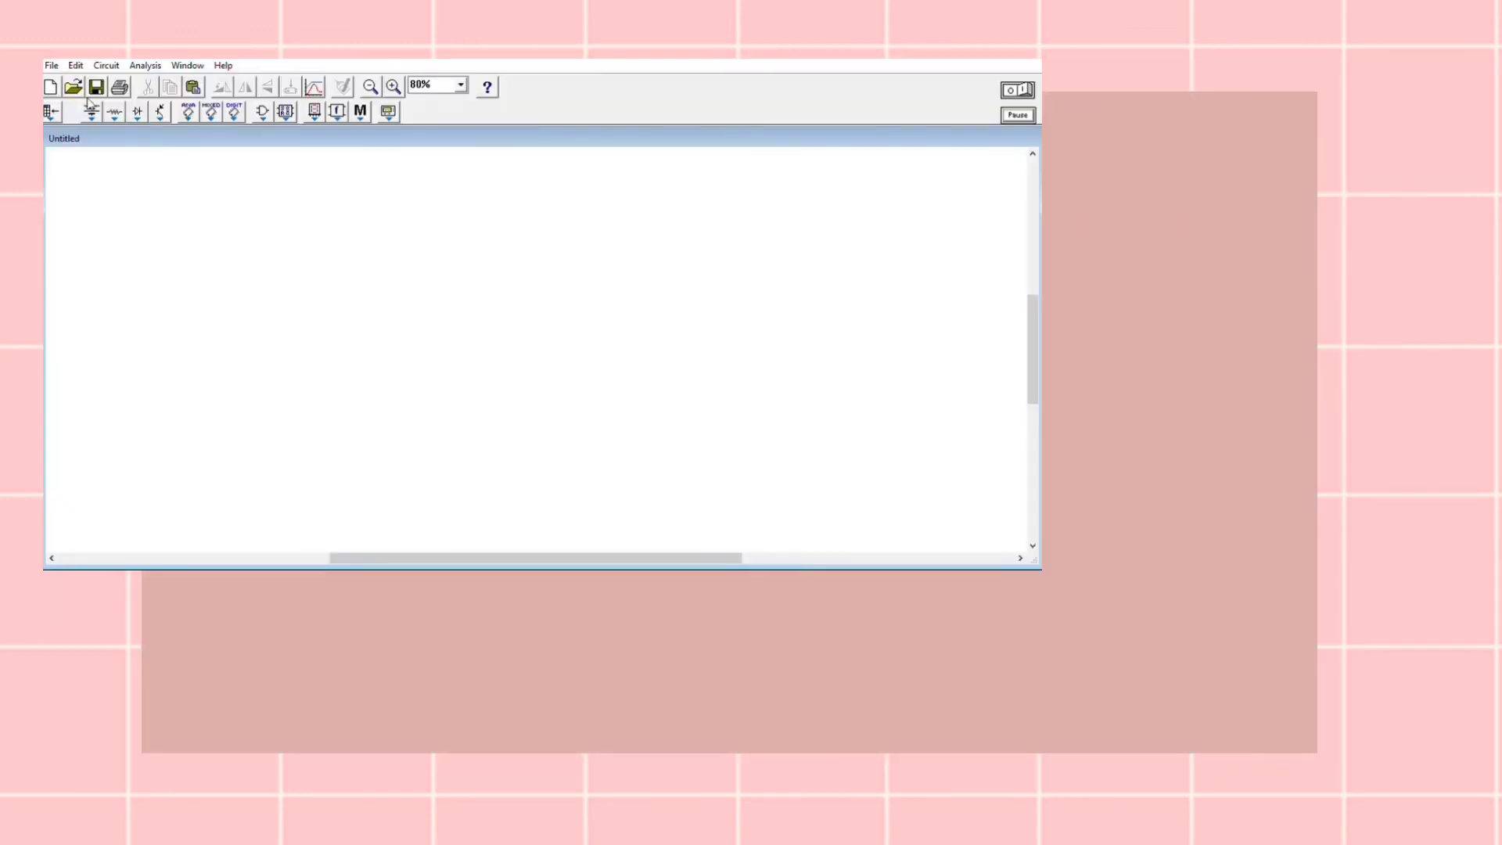
click(92, 111)
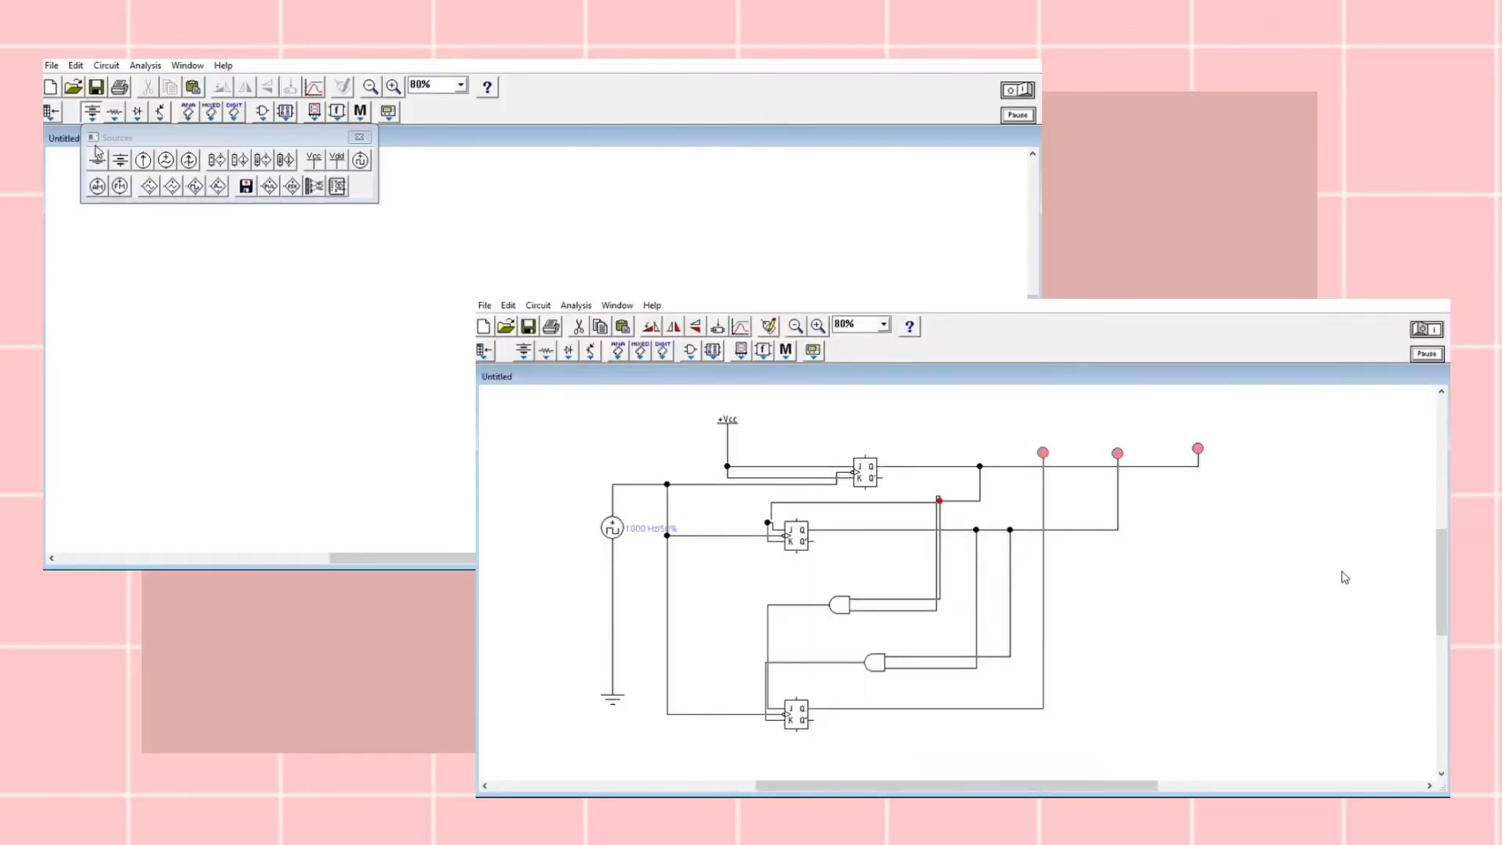
drag(97, 160, 193, 461)
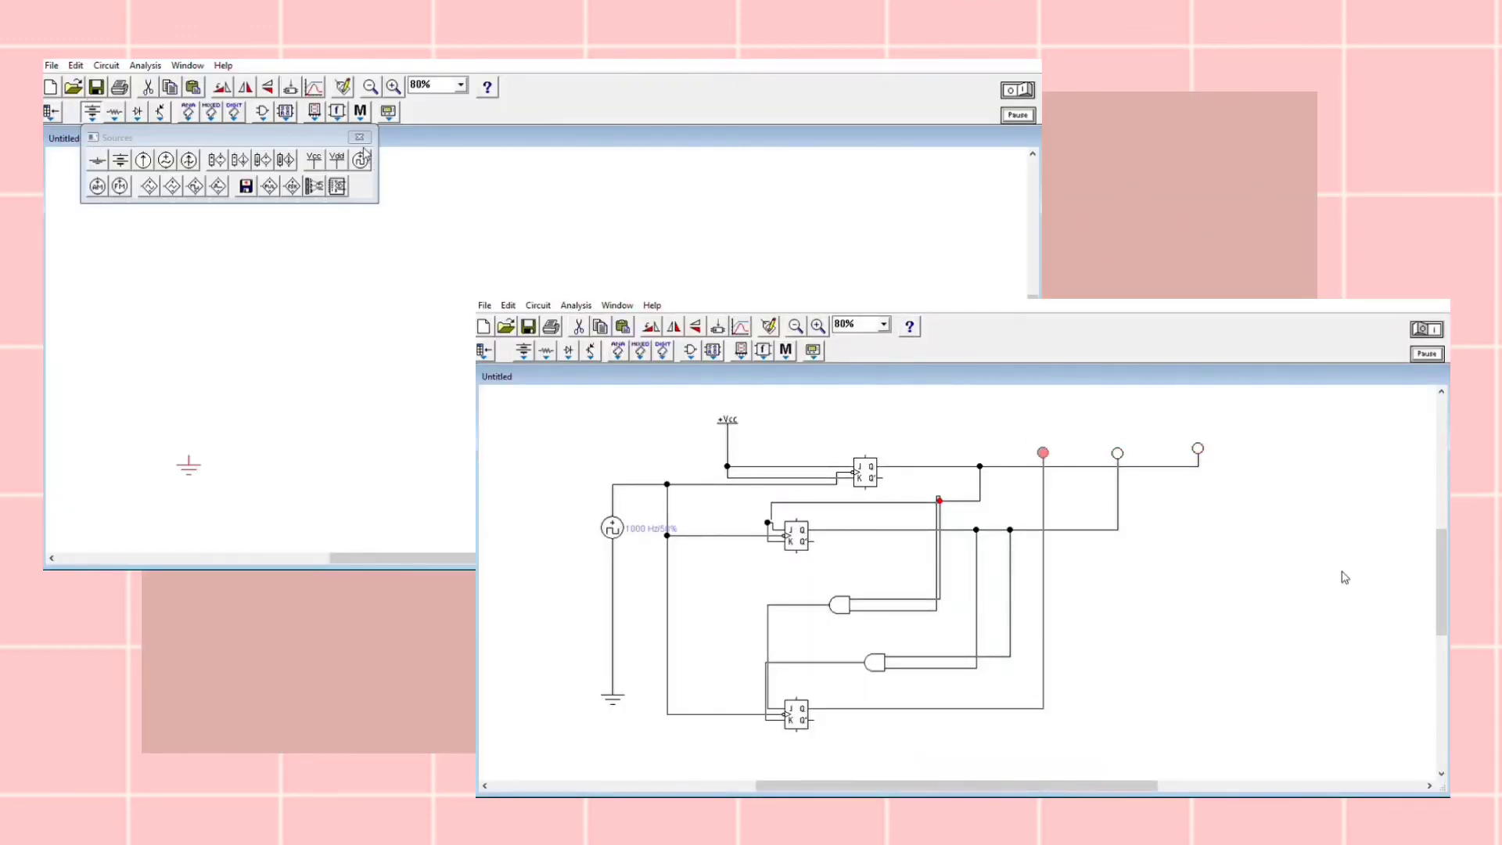
drag(185, 285, 185, 286)
drag(314, 159, 295, 218)
click(360, 137)
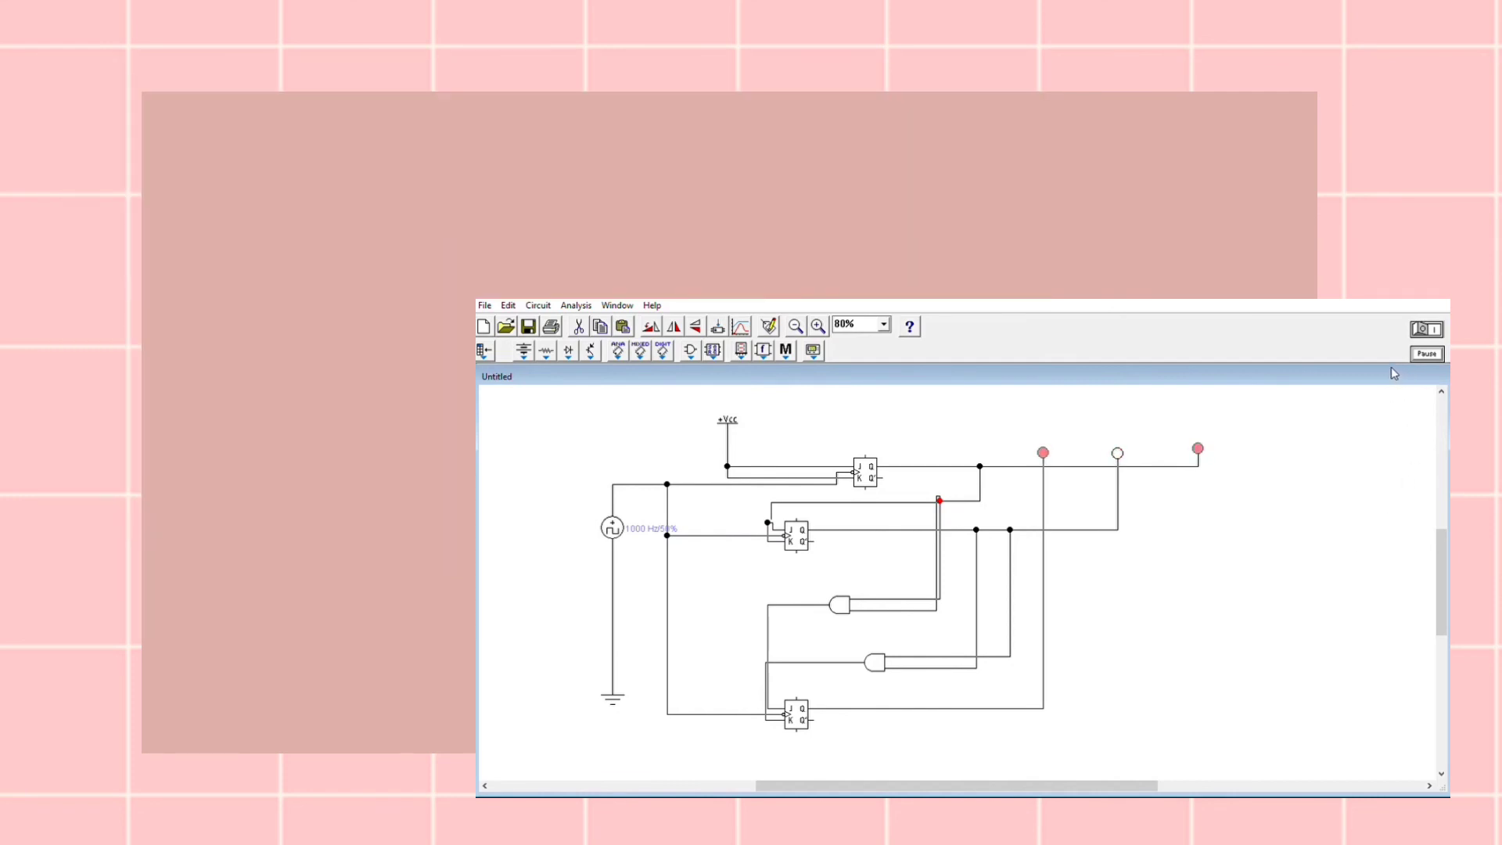